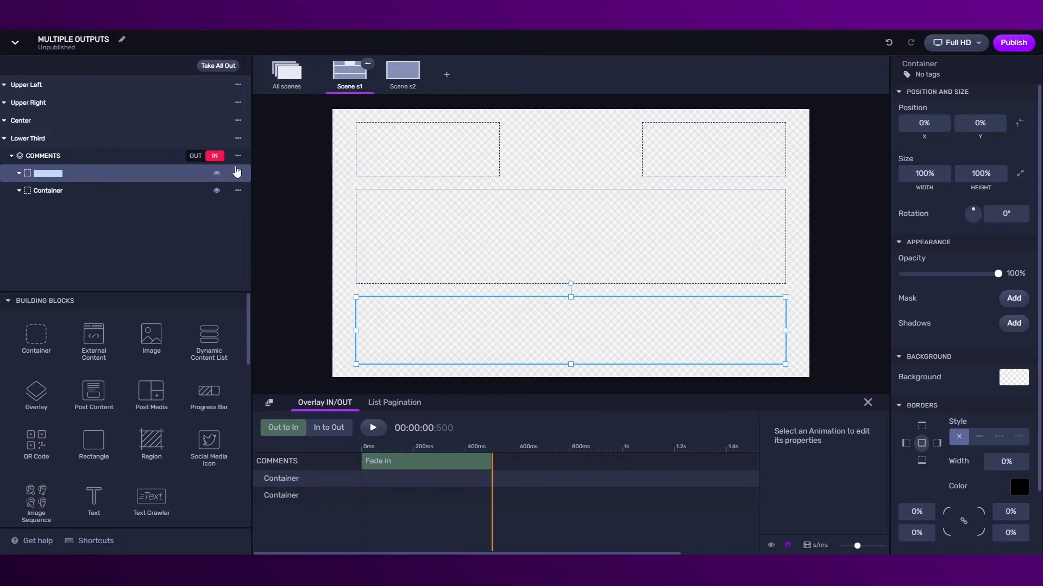
Confirm the YOUTUBE container name, rename the second container TWITCH, and paste Twitch Comments into it
key("Return")
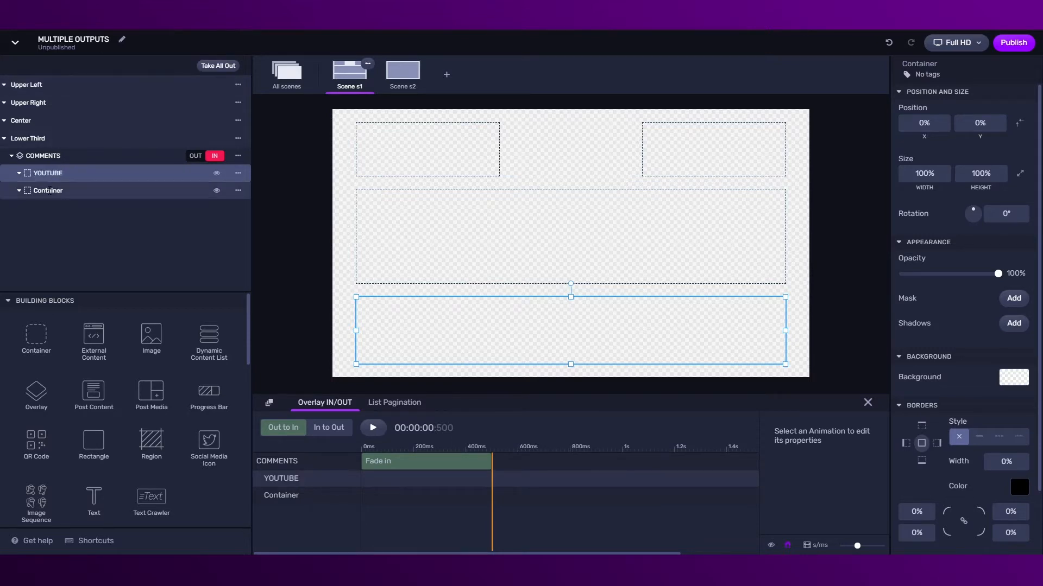
double_click(136, 190)
type("Twitch")
key("Return")
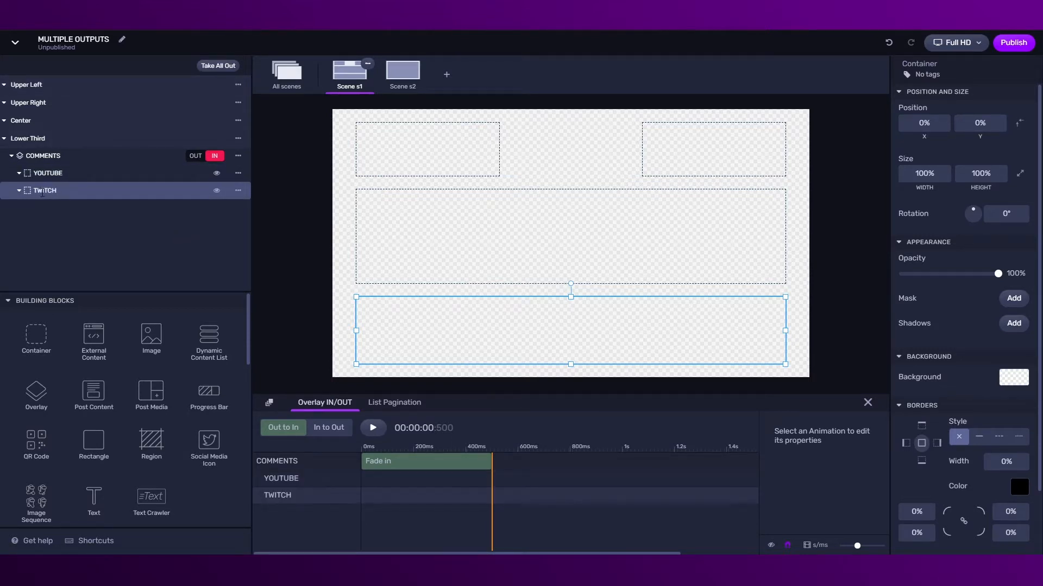
key("ctrl+v")
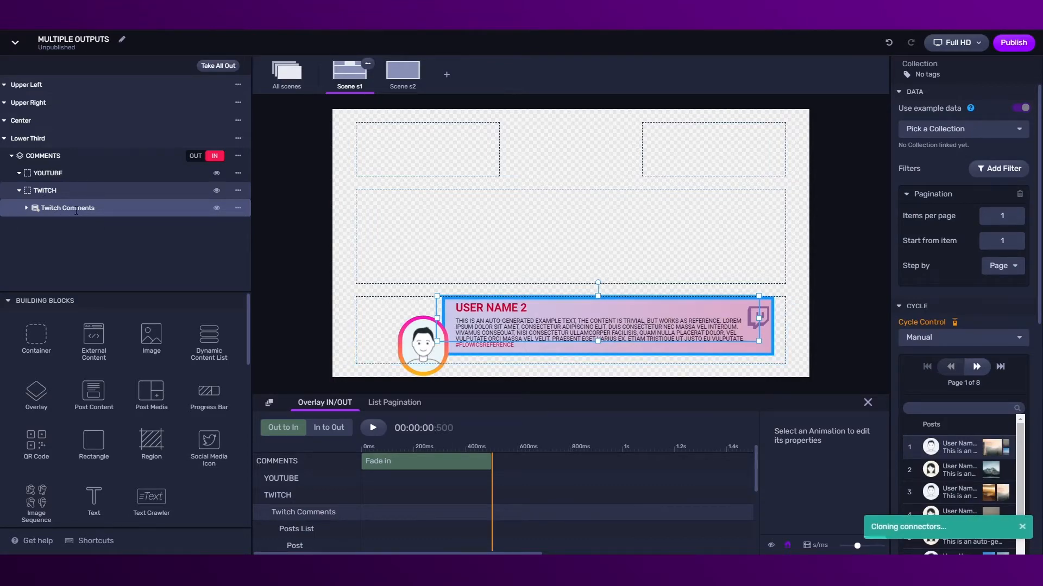
Link the Twitch Comments component to the Twitch Comments data collection
left_click(926, 134)
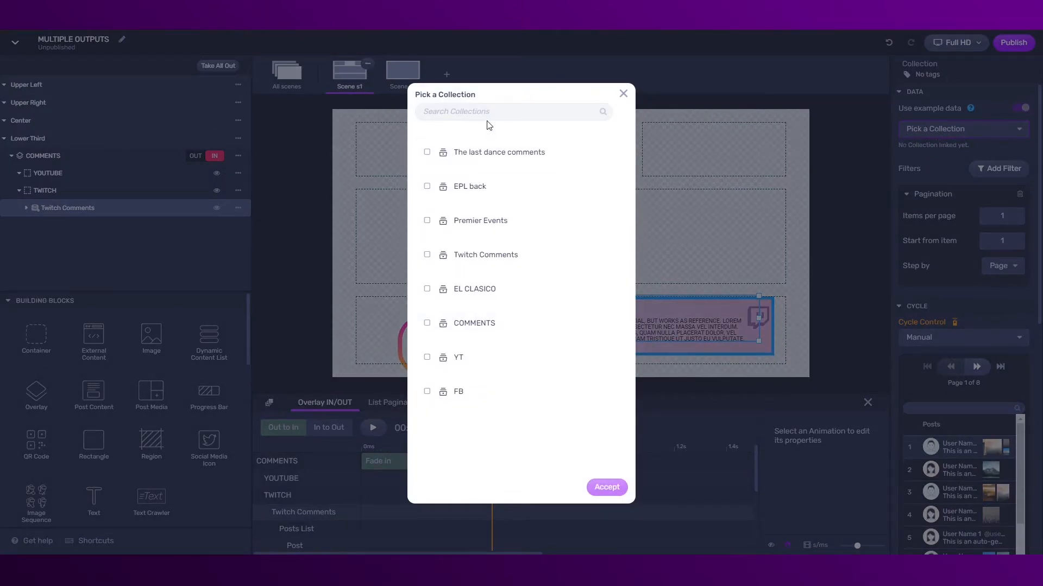
left_click(467, 267)
left_click(599, 489)
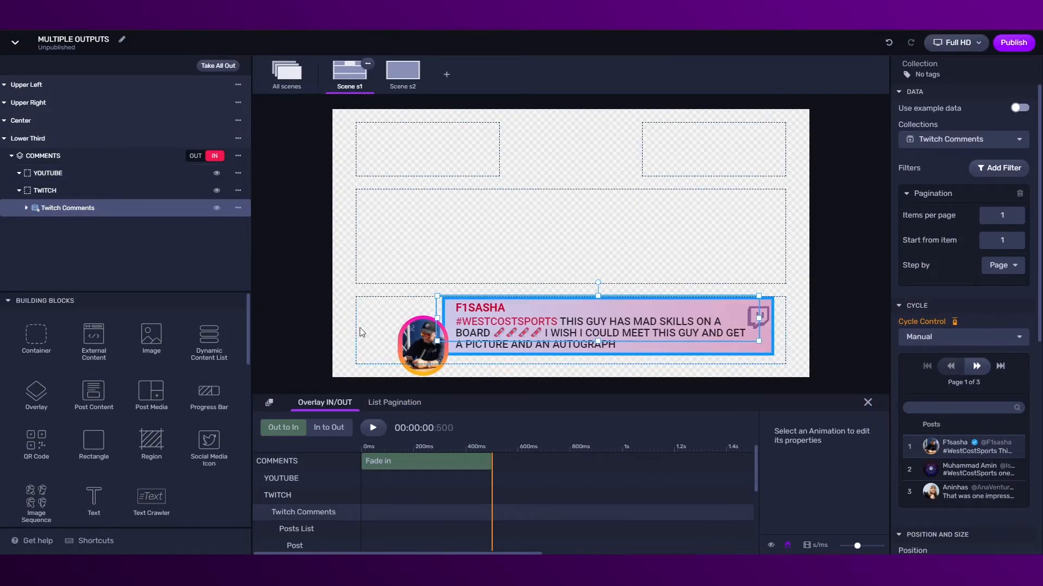
left_click(44, 174)
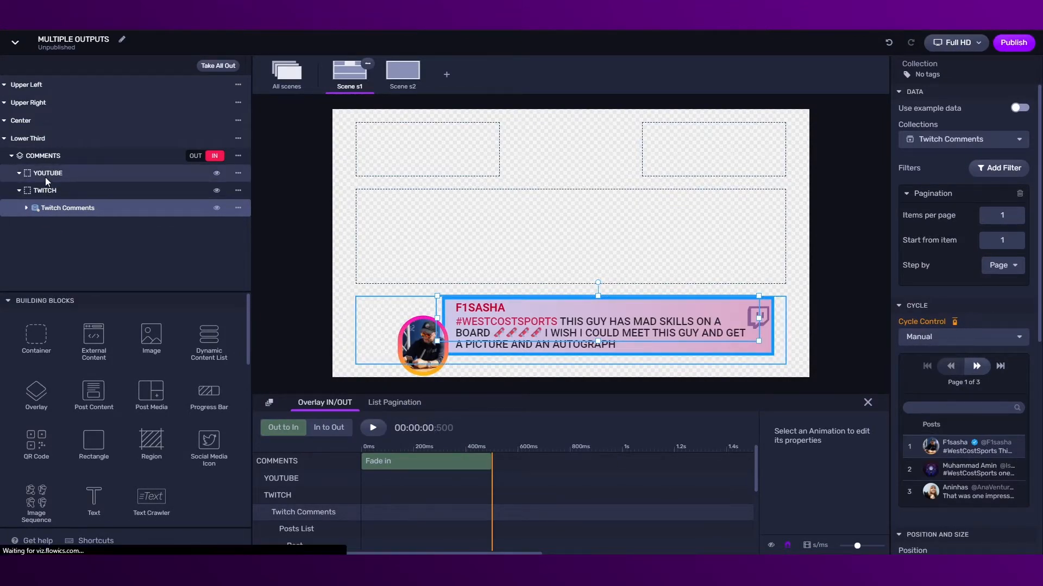
Paste a comments copy into YOUTUBE, name it YOUTUBE Comments, and link it to the YT collection
key("ctrl+v")
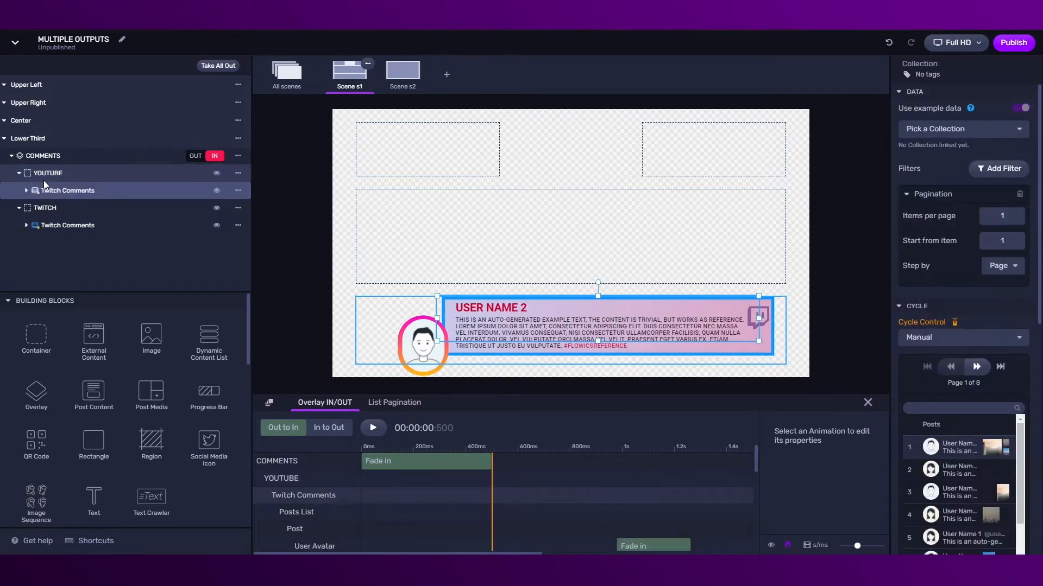
double_click(60, 191)
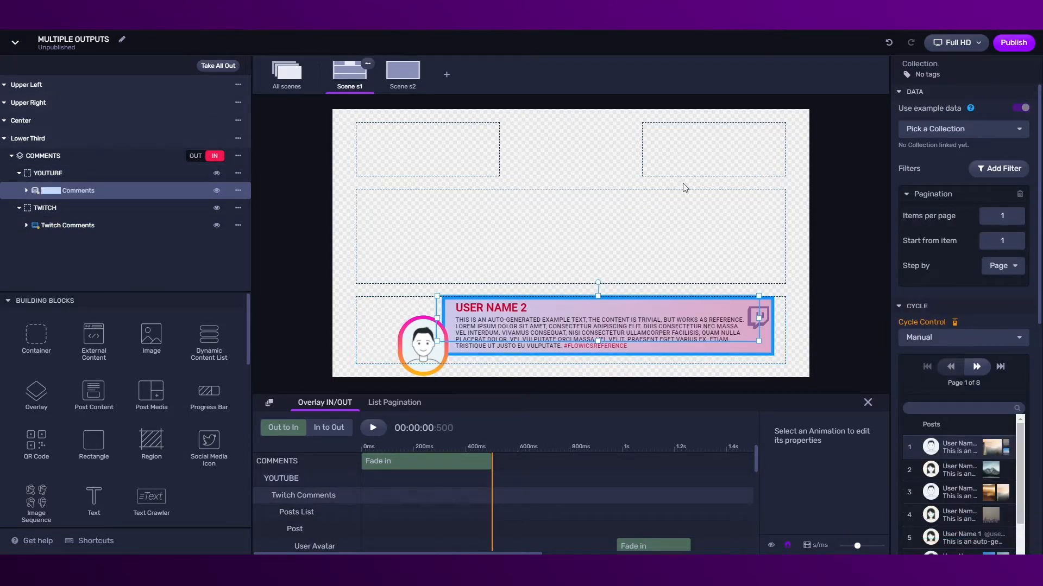
key("Return")
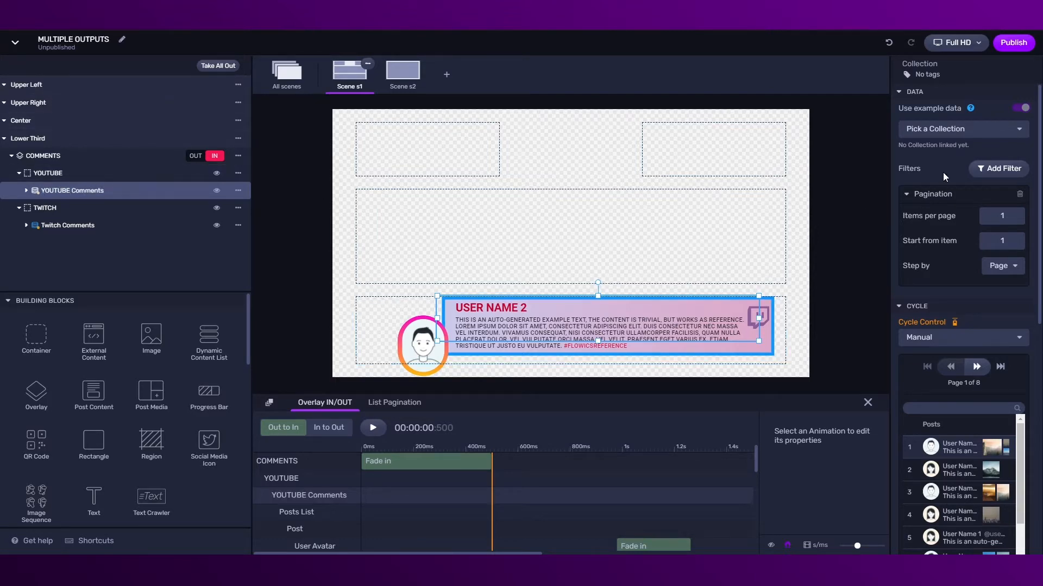
left_click(942, 129)
left_click(461, 359)
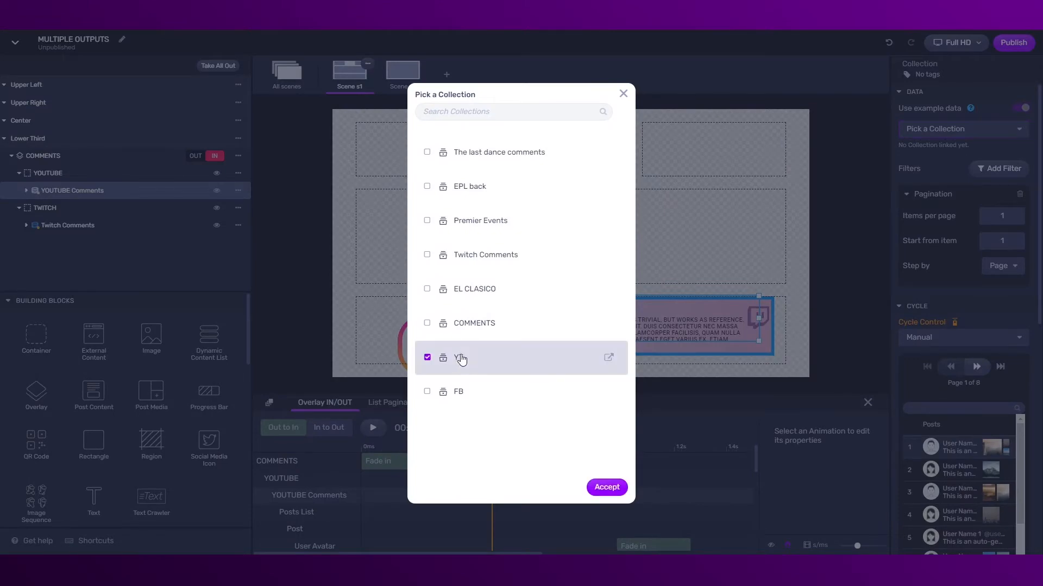
left_click(606, 487)
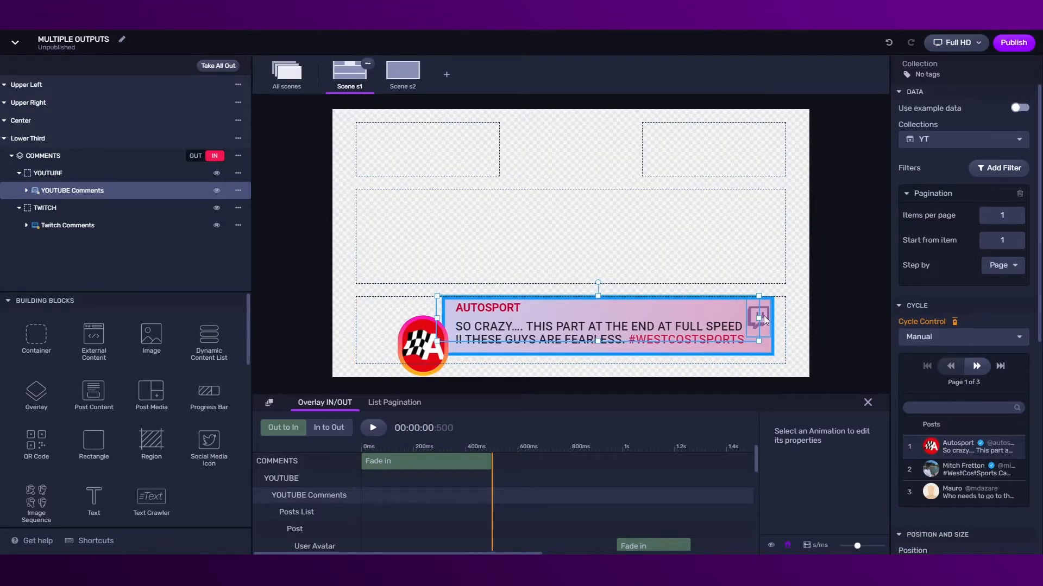
Set the social network of the YOUTUBE Comments social media icon to youtube
left_click(26, 190)
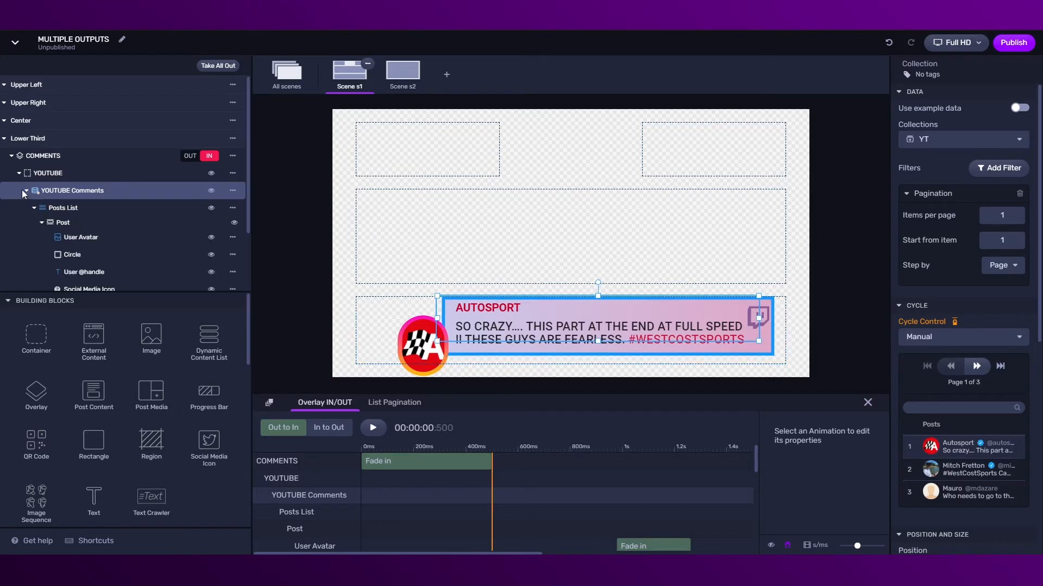
scroll(82, 217, "down", 3)
left_click(85, 212)
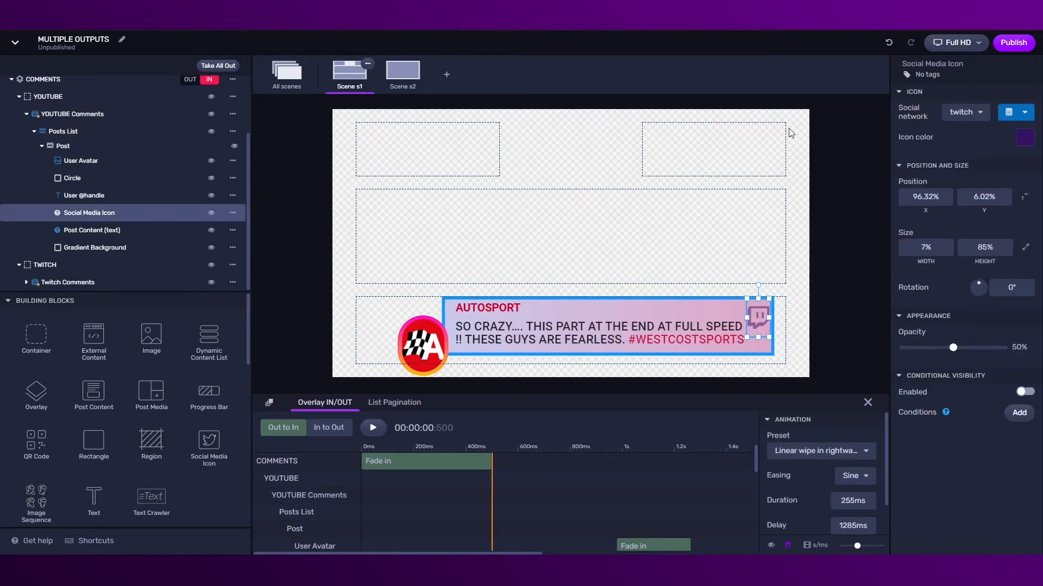
left_click(954, 116)
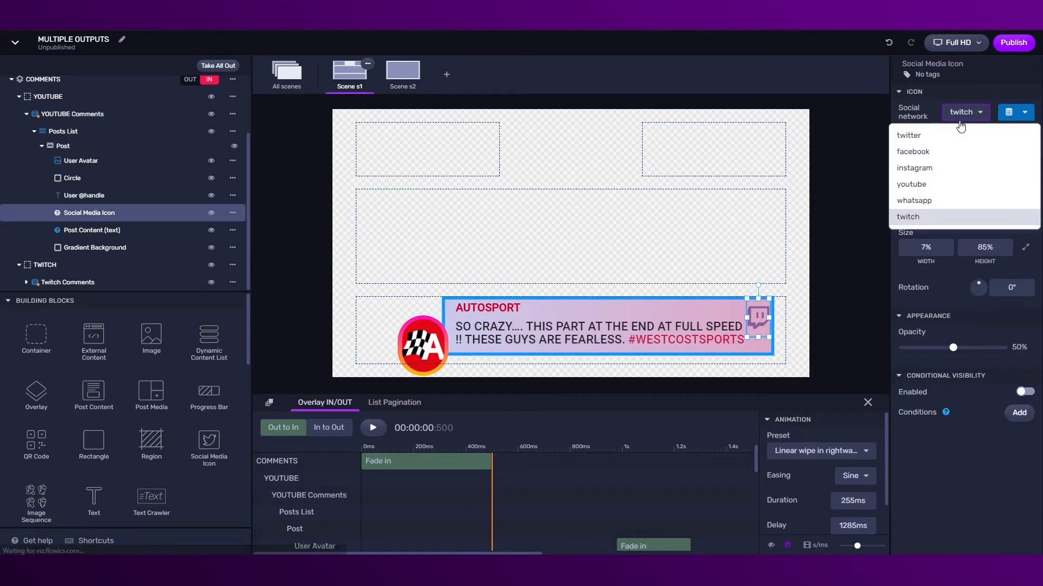
left_click(917, 185)
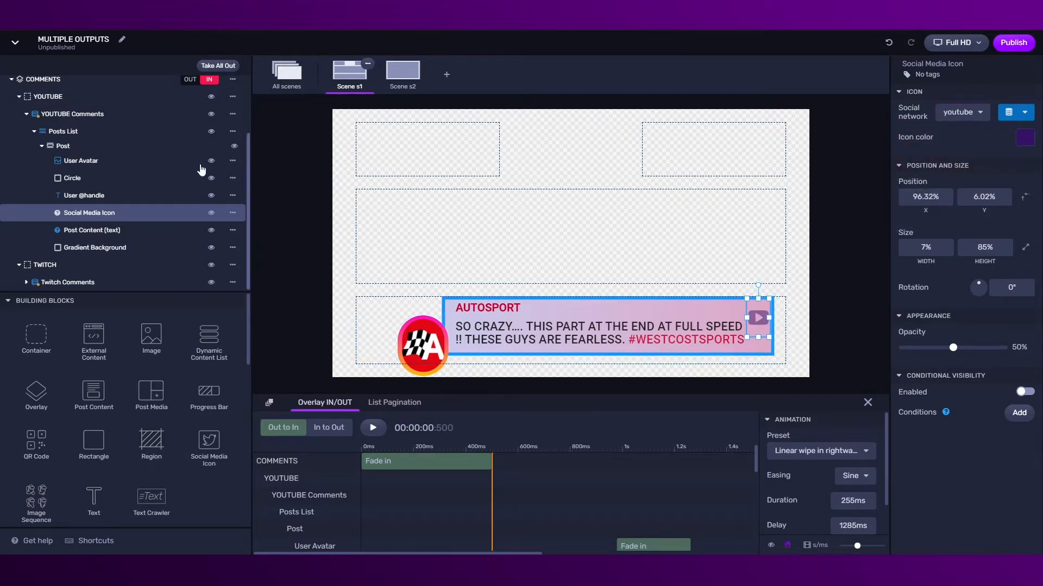
Collapse YOUTUBE, briefly hide it to preview the Twitch card, and paste TV BUG into Upper Left
scroll(38, 204, "up", 2)
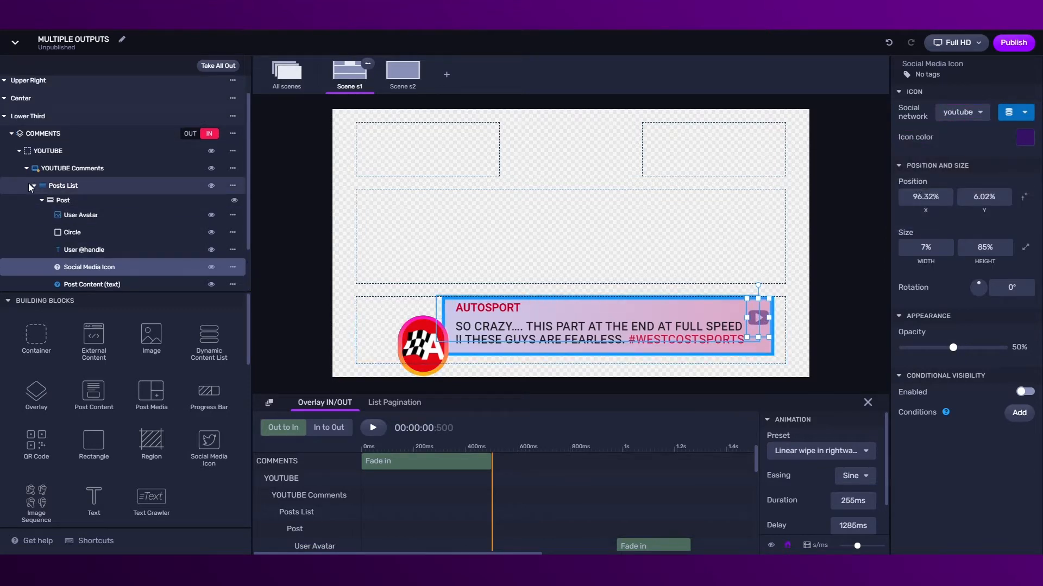
left_click(19, 151)
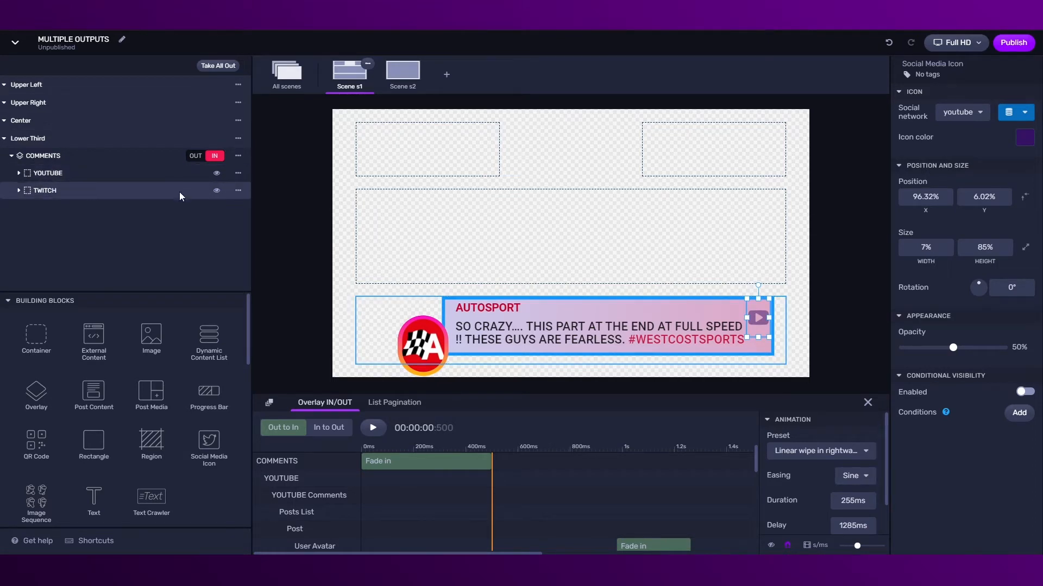
left_click(216, 174)
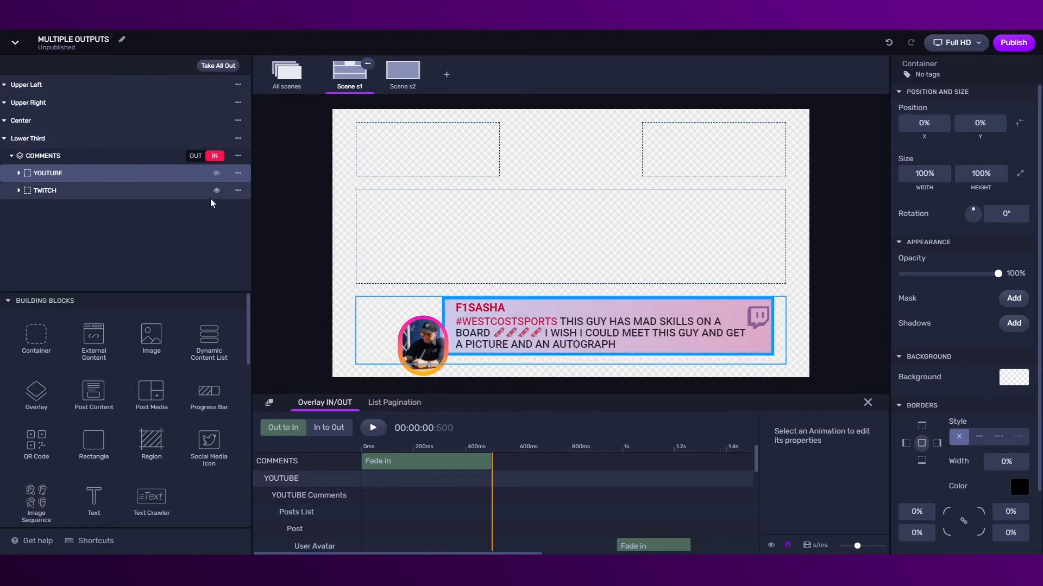
left_click(216, 173)
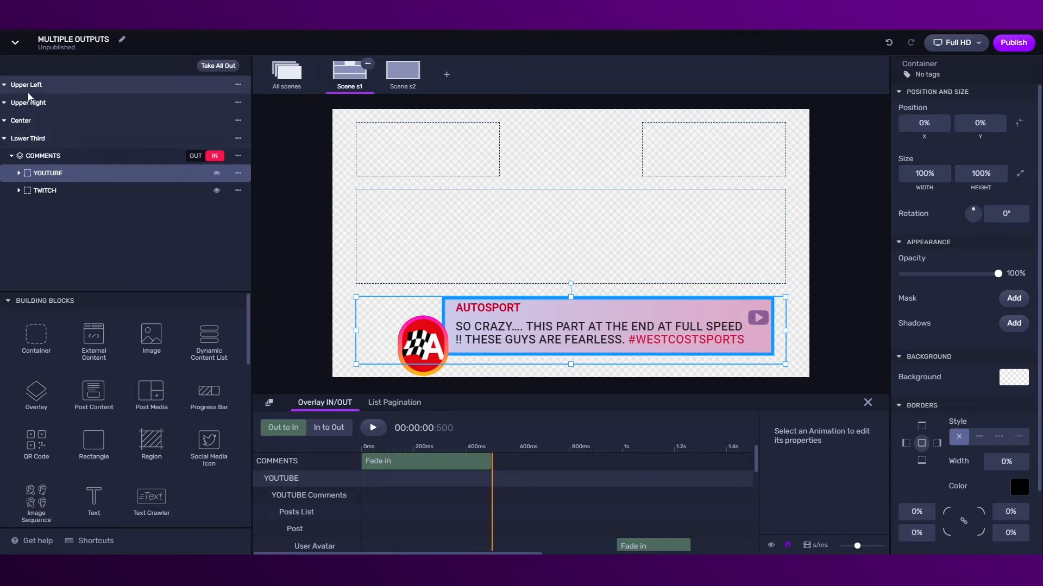
key("ctrl+v")
Set the TV BUG overlay's Position X to 0% and inspect its Logo YT and Logo TW layers
left_click(44, 104)
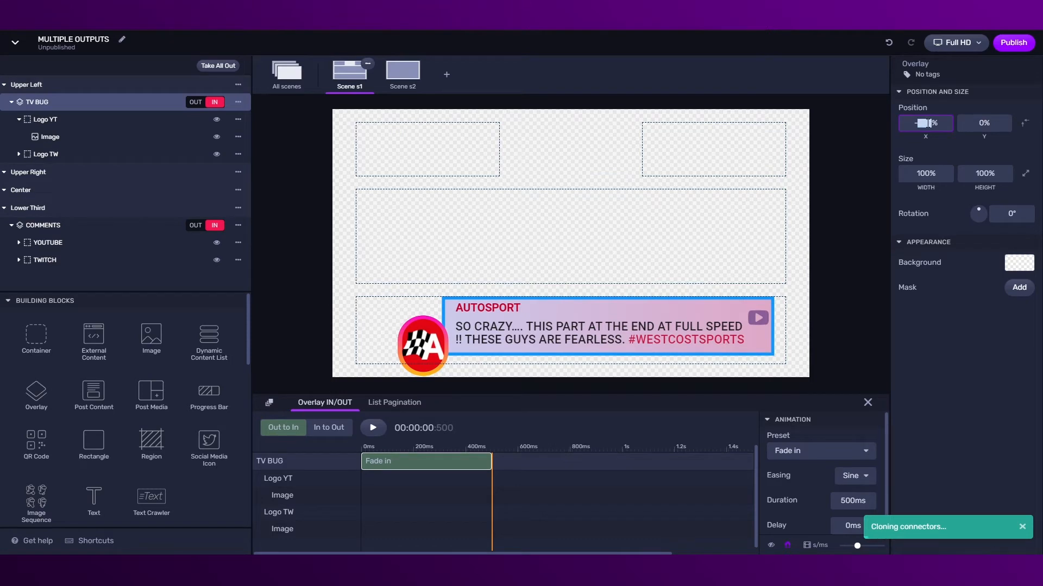
type("0")
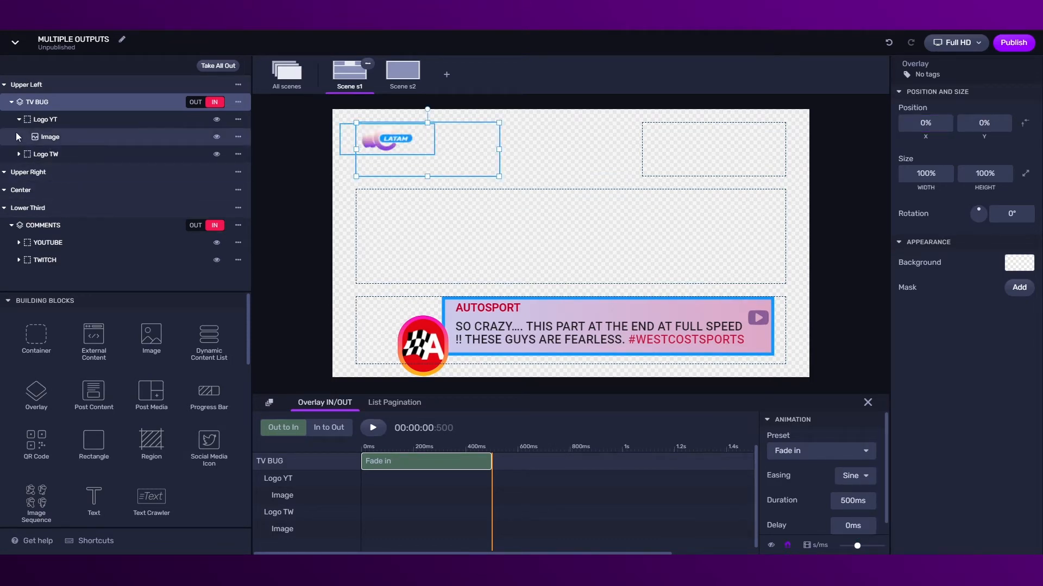
left_click(19, 155)
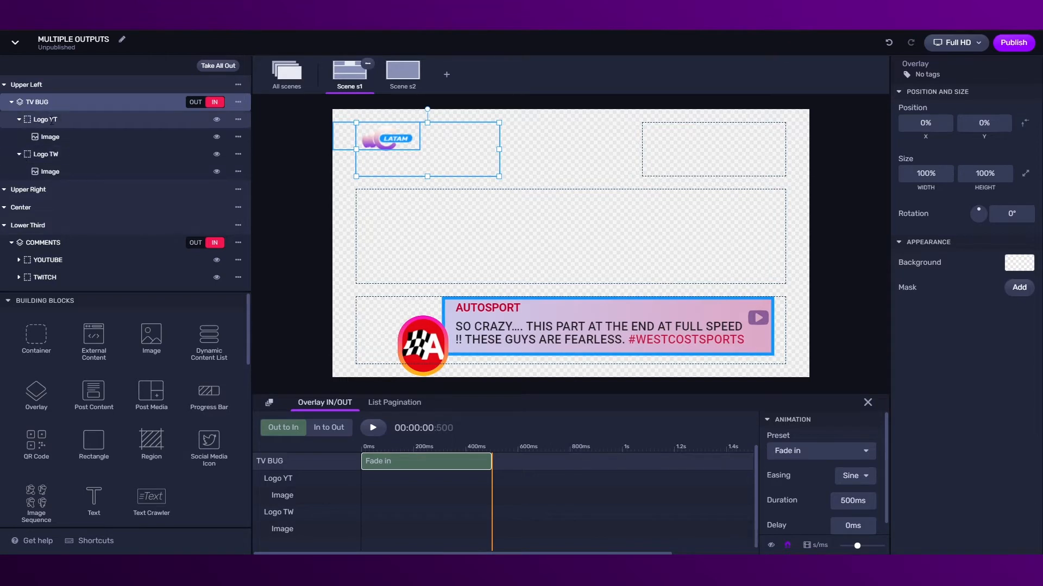
left_click(20, 120)
left_click(18, 138)
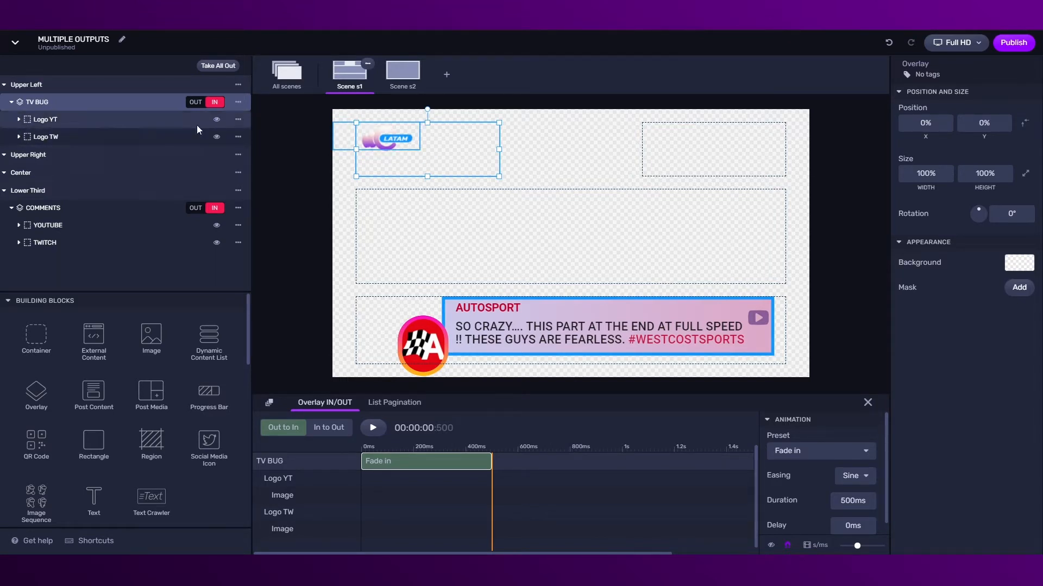
Hide Logo YT briefly to preview the other logo, then show it again
left_click(217, 121)
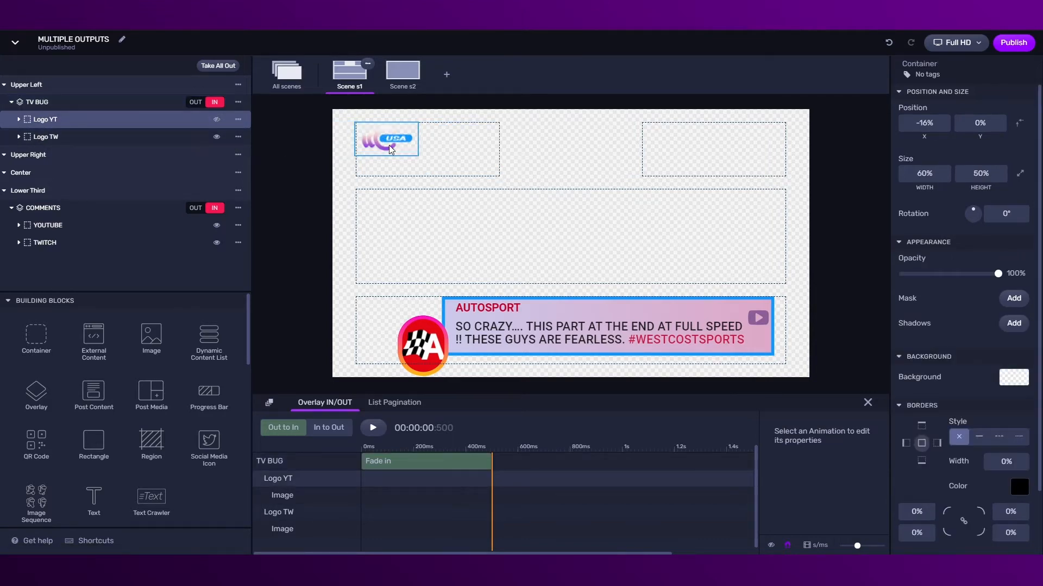
left_click(216, 121)
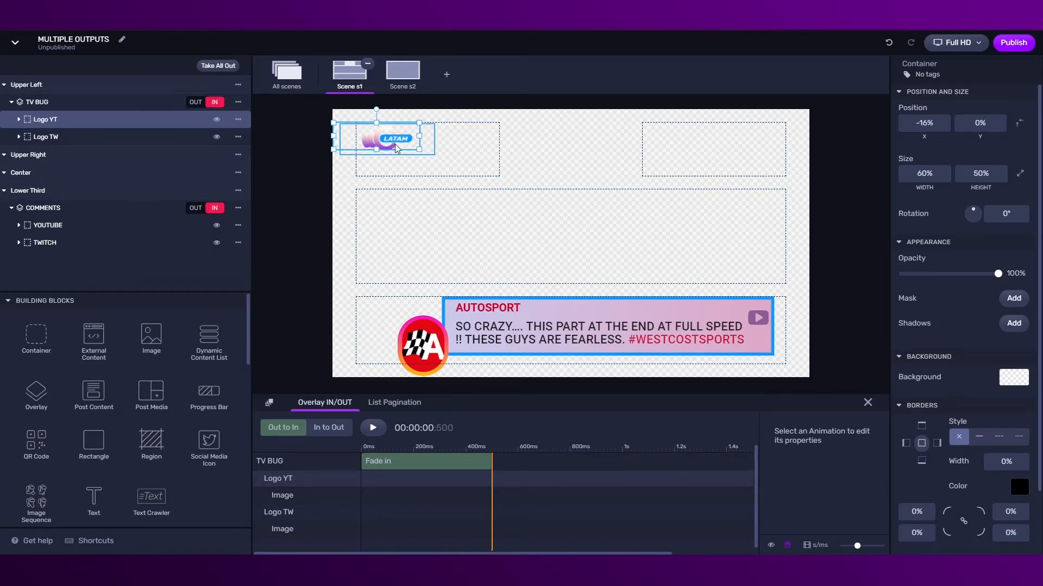
left_click(26, 155)
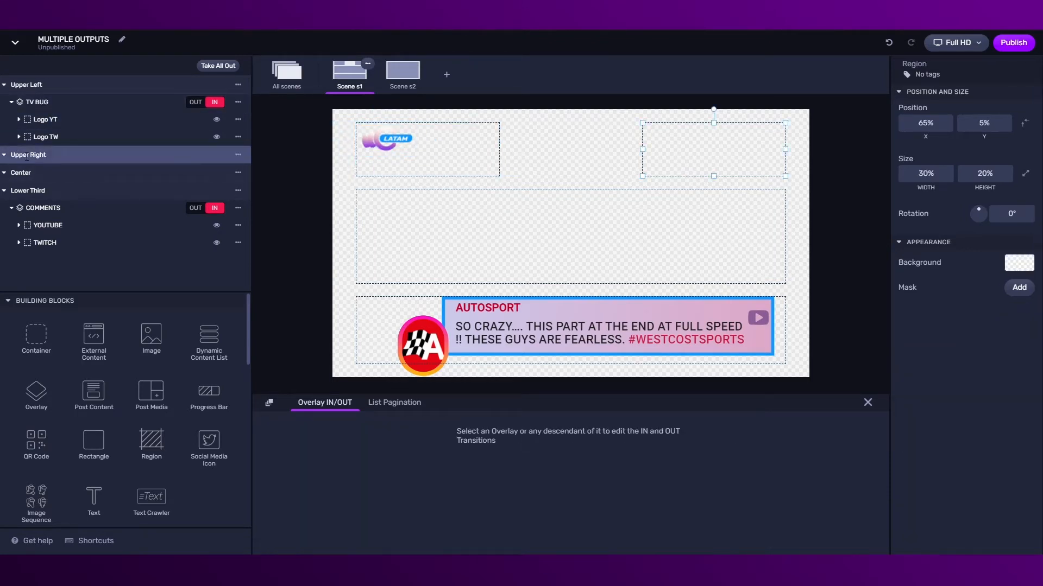
Paste the CRAWLER into Upper Right and connect its Google Sheets provider to the Social Ticker Test sheet by link
key("ctrl+v")
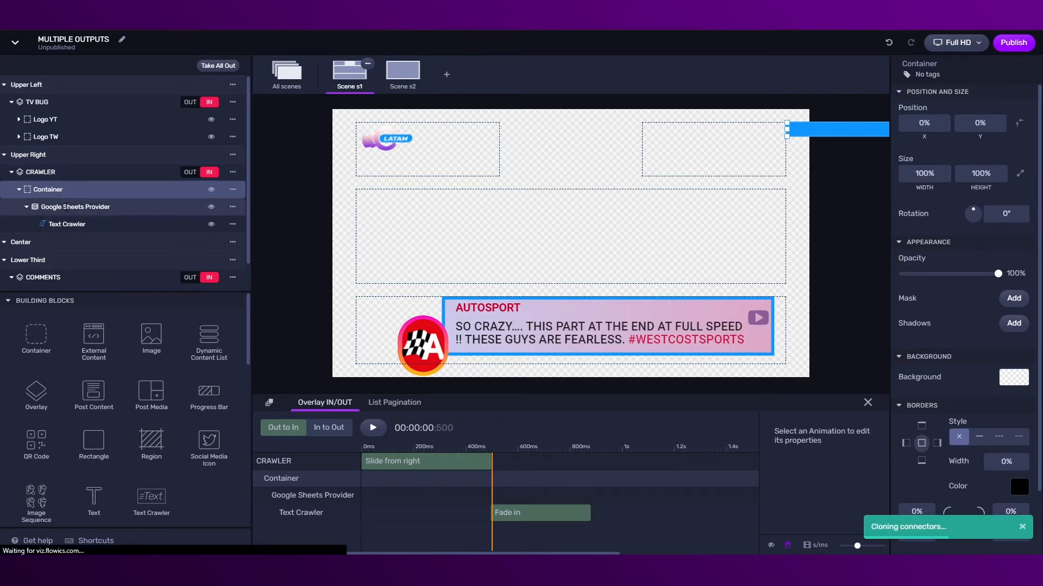
left_click(66, 207)
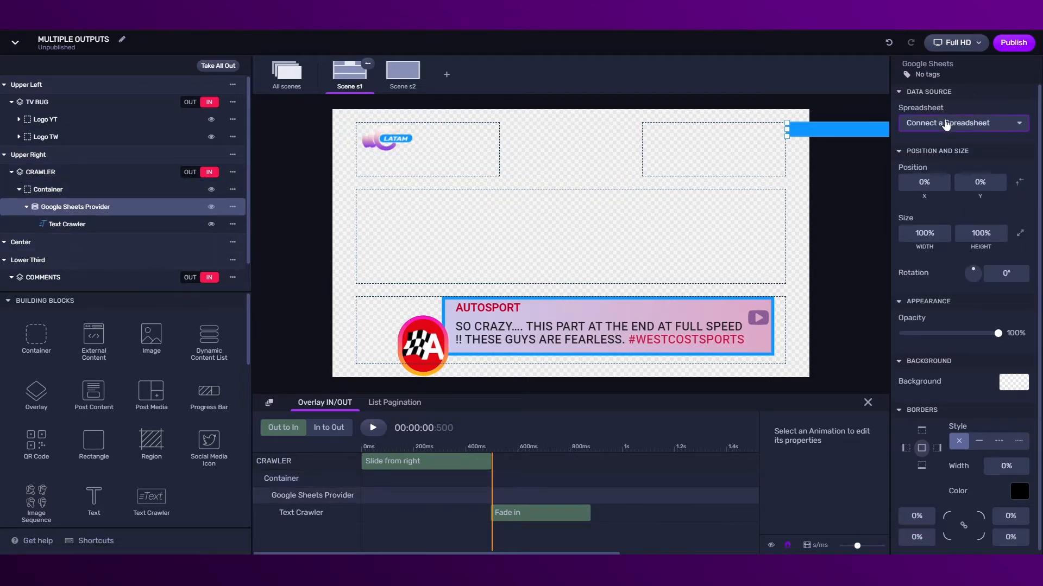
left_click(947, 124)
left_click(384, 356)
left_click(421, 287)
left_click(652, 332)
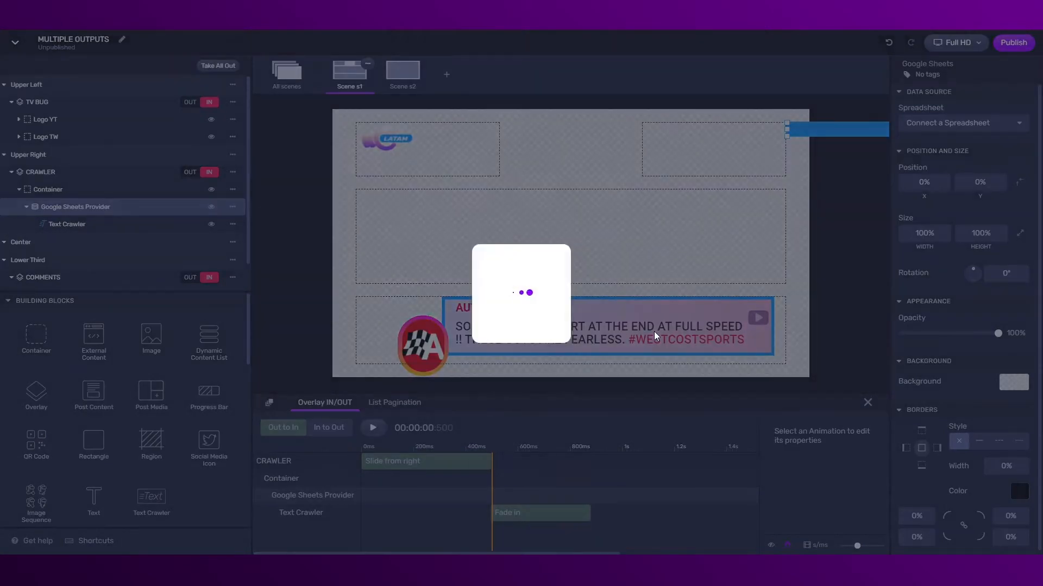
left_click(520, 290)
left_click(440, 310)
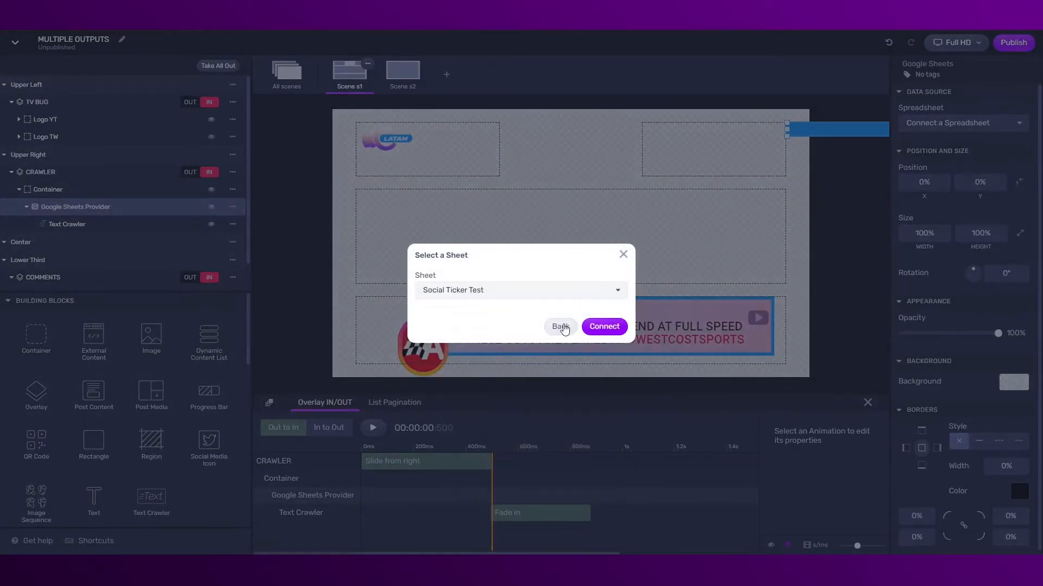
left_click(607, 328)
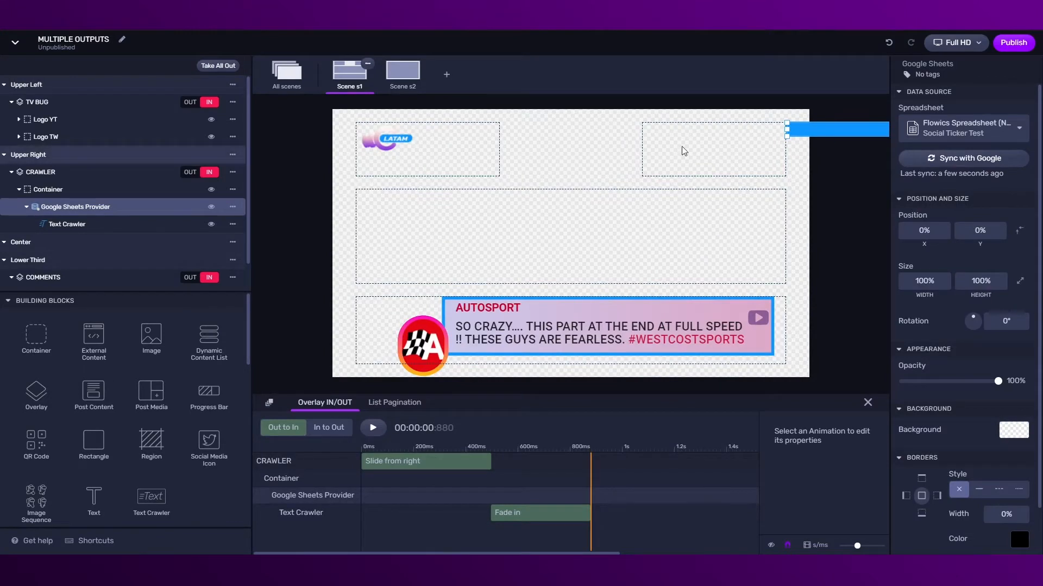
Set the CRAWLER overlay's Position X to -99% so it spans the top
left_click(53, 173)
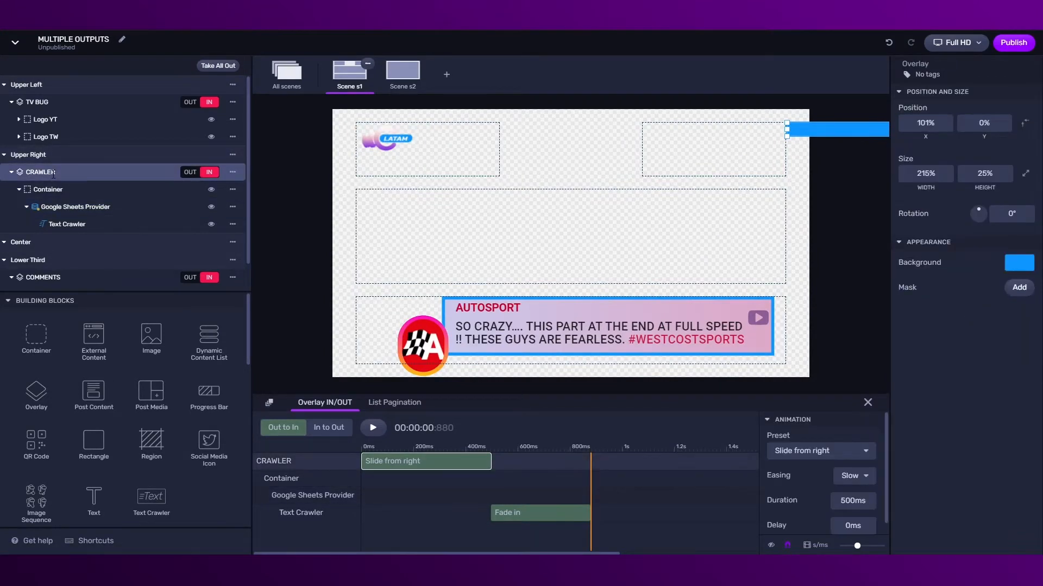
left_click(927, 126)
scroll(927, 127, "up", 16)
left_click_drag(927, 127, 807, 130)
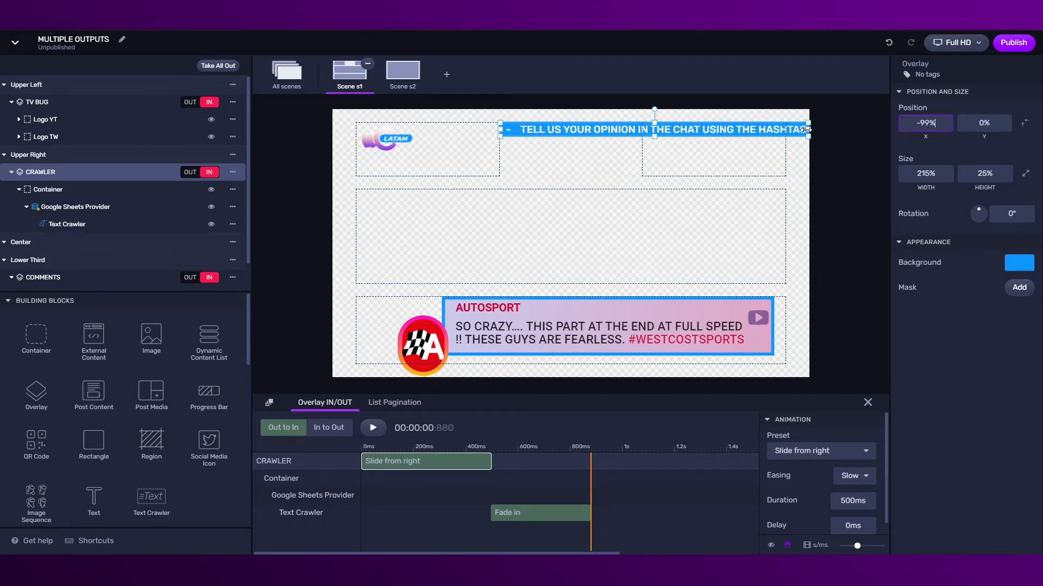
left_click(813, 170)
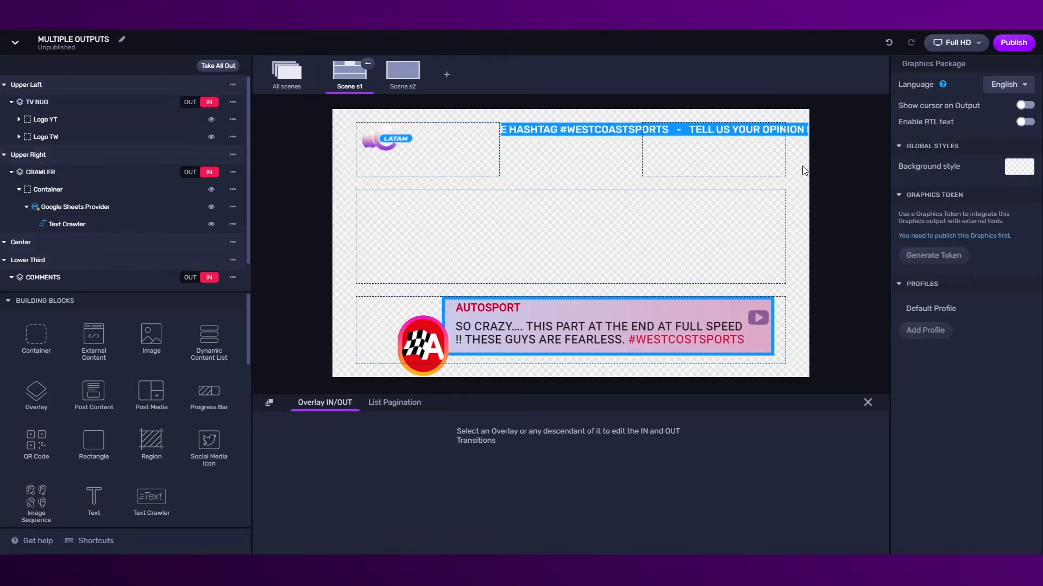
Publish the graphics package and open its output
left_click(1013, 42)
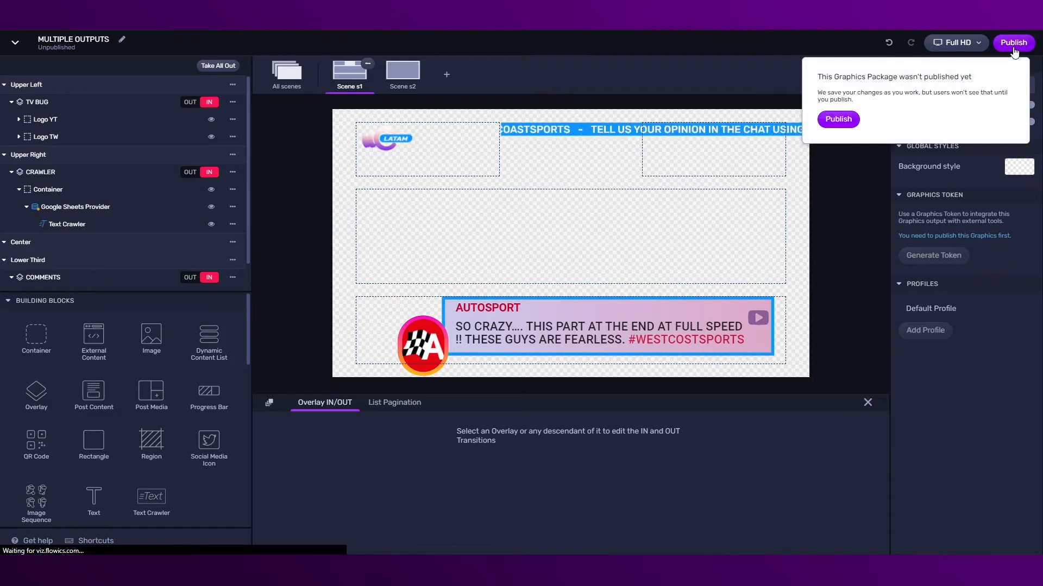
left_click(850, 122)
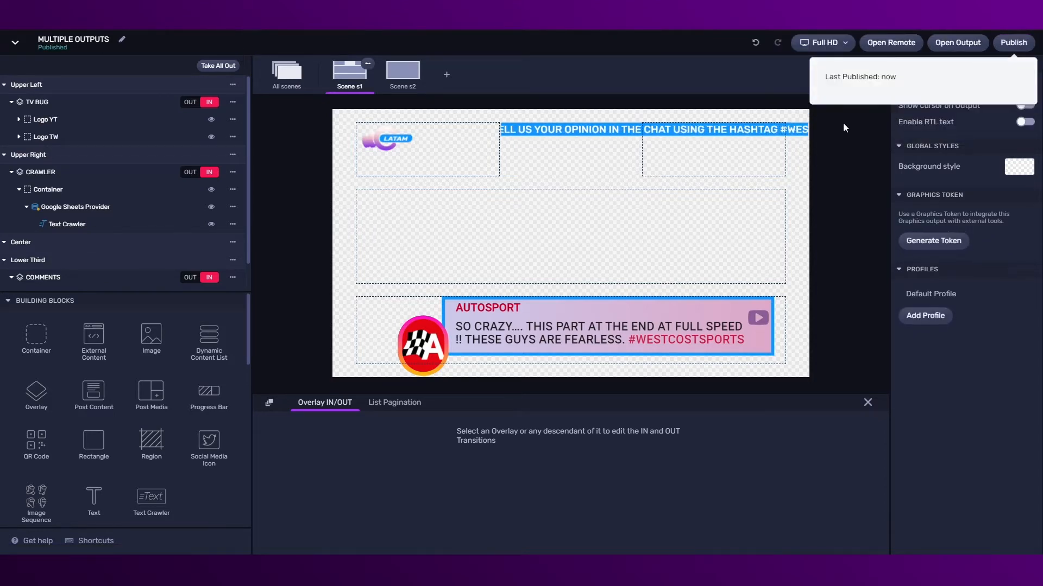
left_click(972, 51)
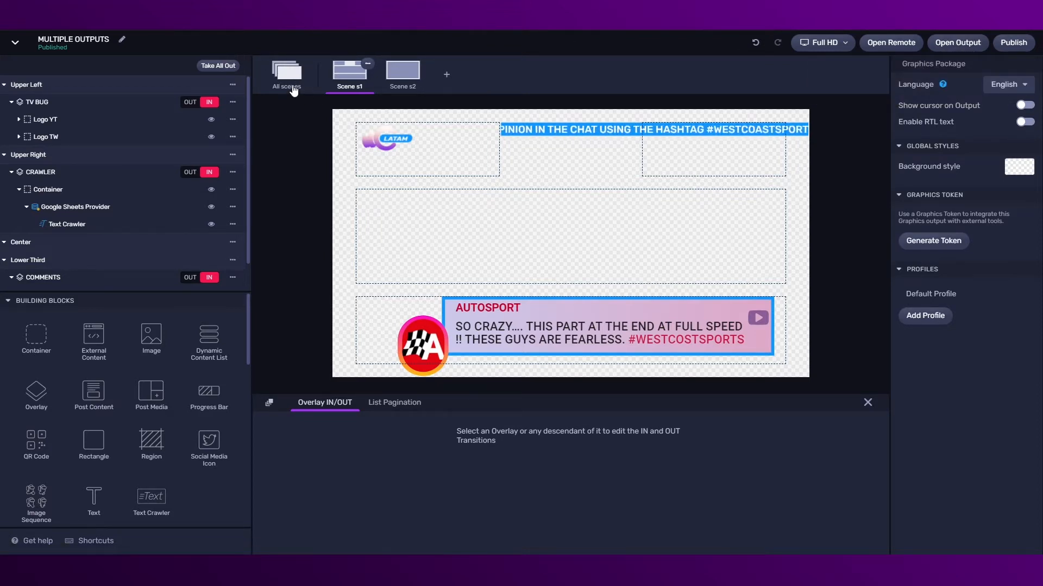
Start a new output profile from the All scenes view
left_click(287, 82)
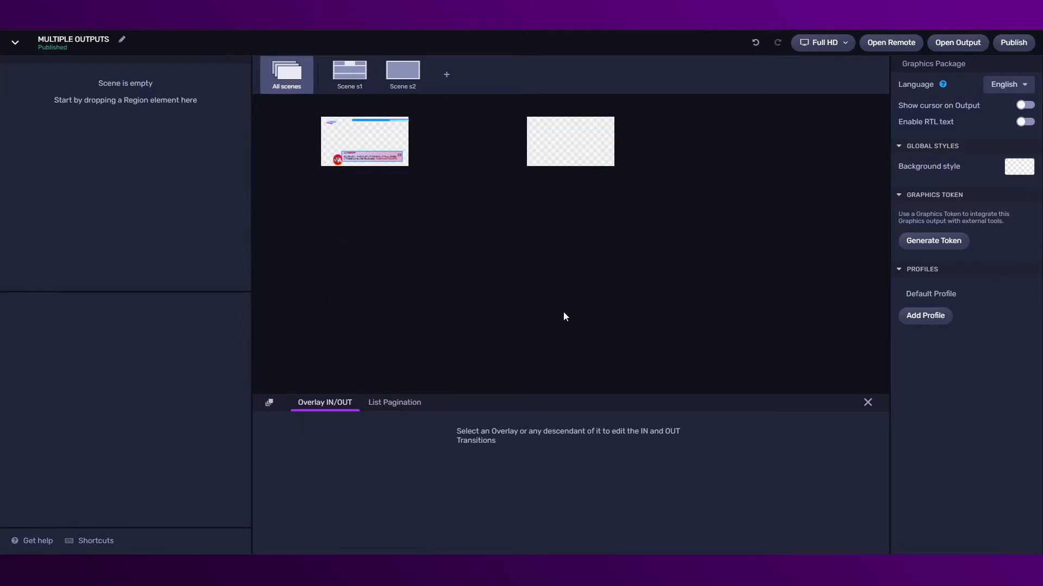
left_click(938, 321)
left_click(440, 252)
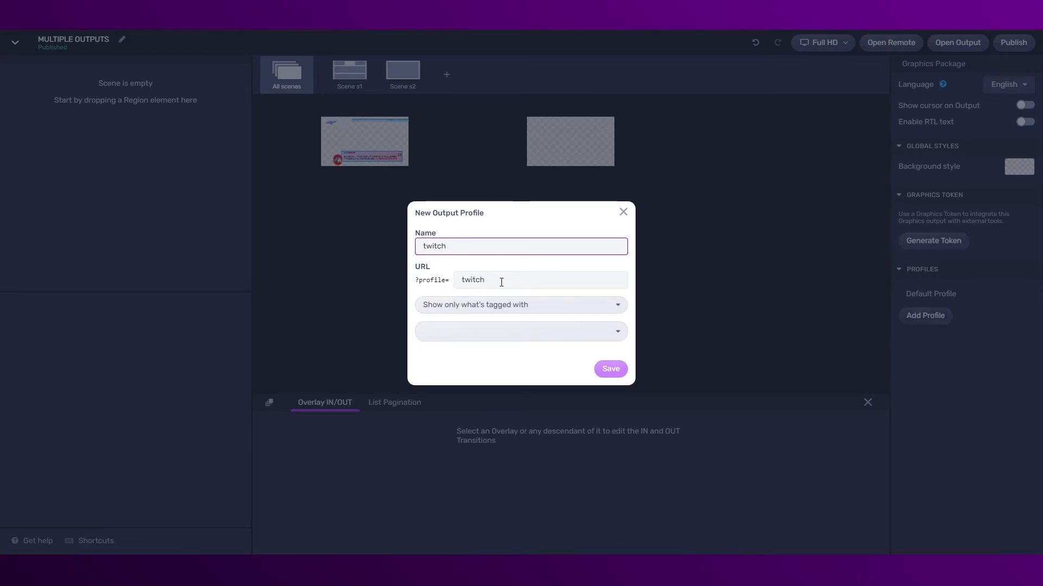
Tag the new output profile twitch and save it as the twitch profile
left_click(522, 332)
left_click(468, 379)
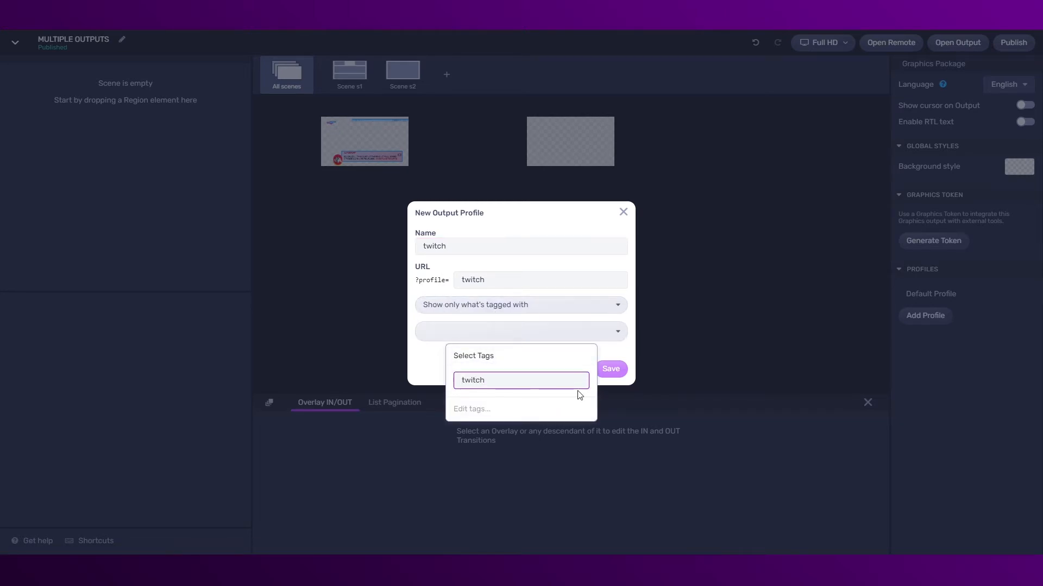
key("Return")
left_click(614, 371)
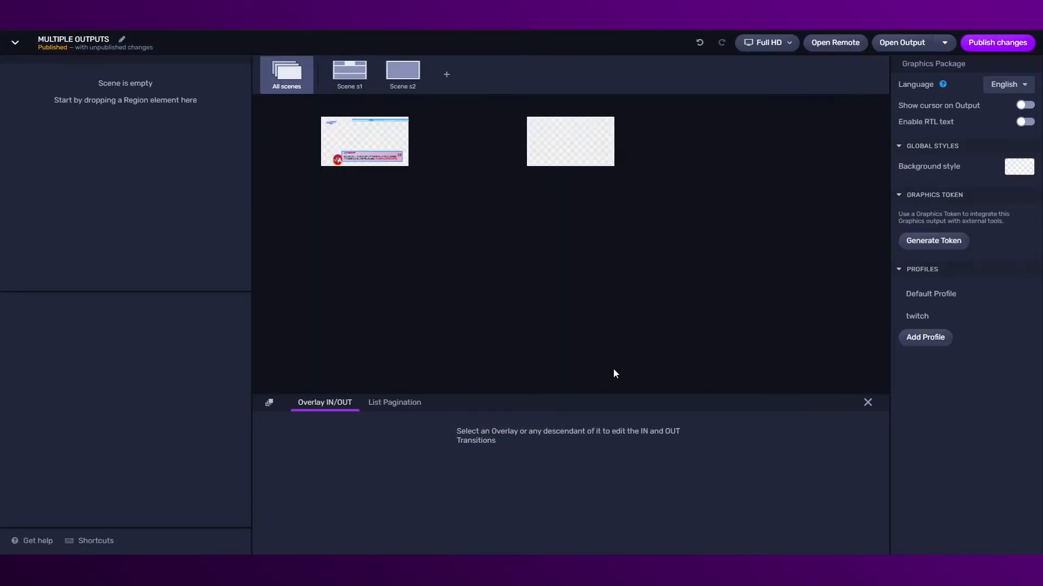
Create a youtube output profile tagged youtube, then return to Scene s1
left_click(917, 336)
left_click(492, 245)
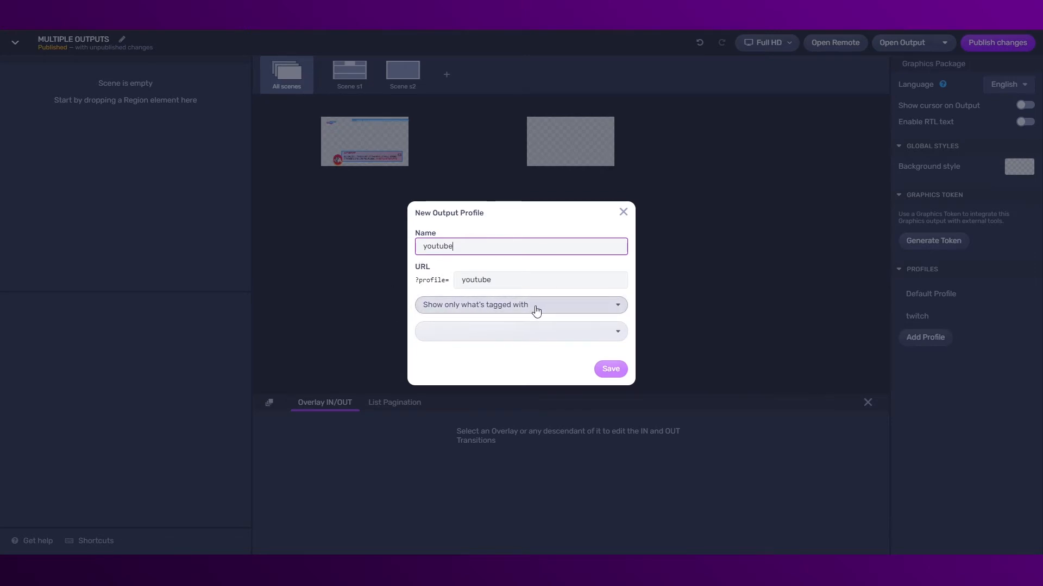
left_click(512, 332)
left_click(527, 394)
type("youtube")
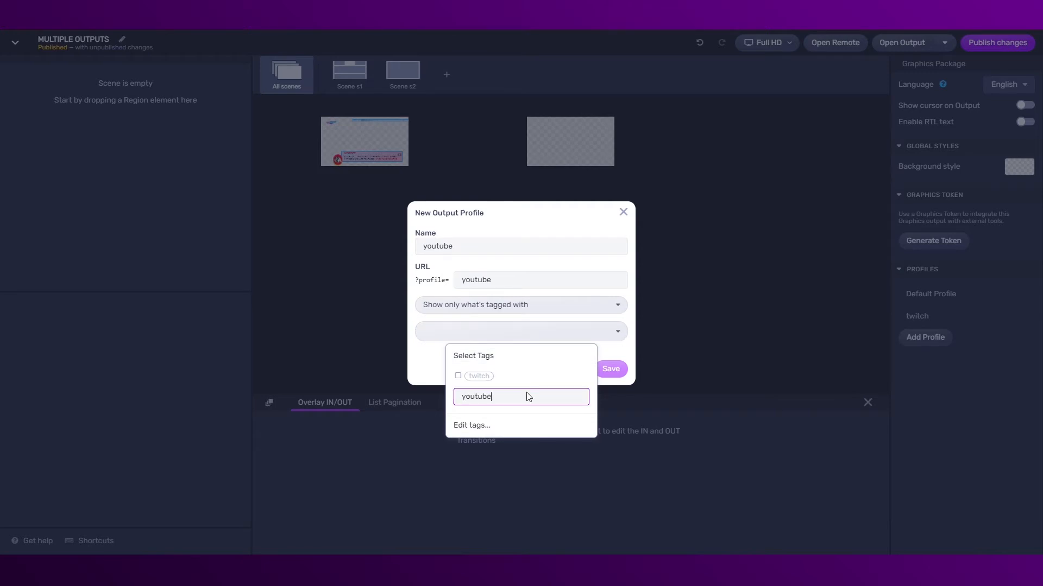
key("Return")
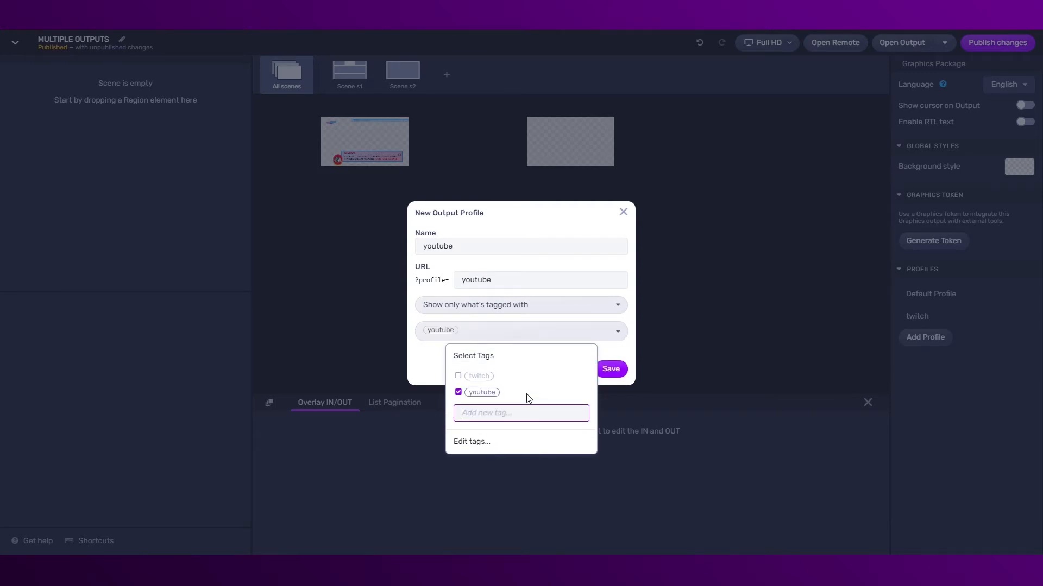
left_click(617, 371)
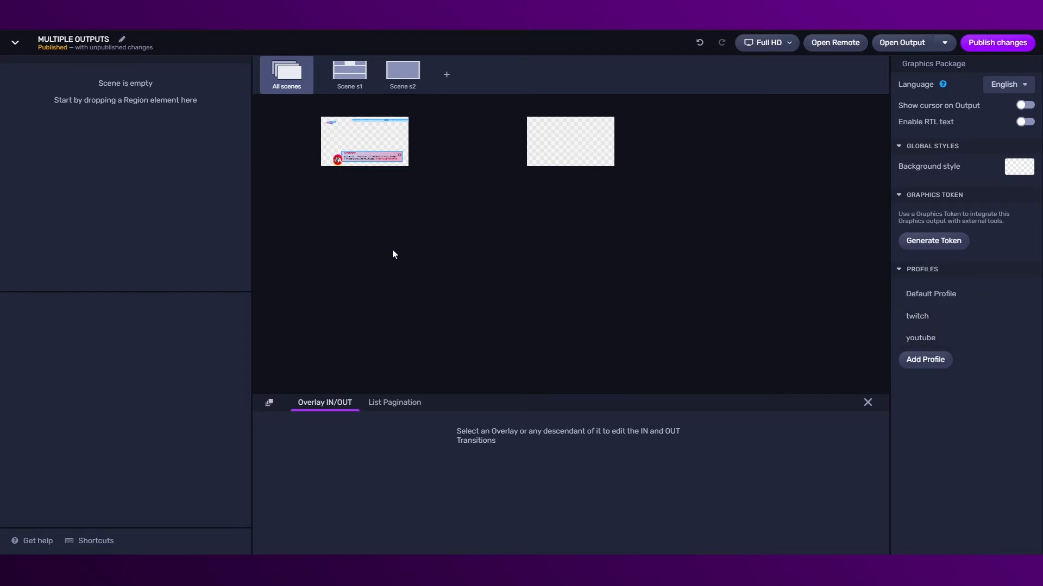
left_click(339, 78)
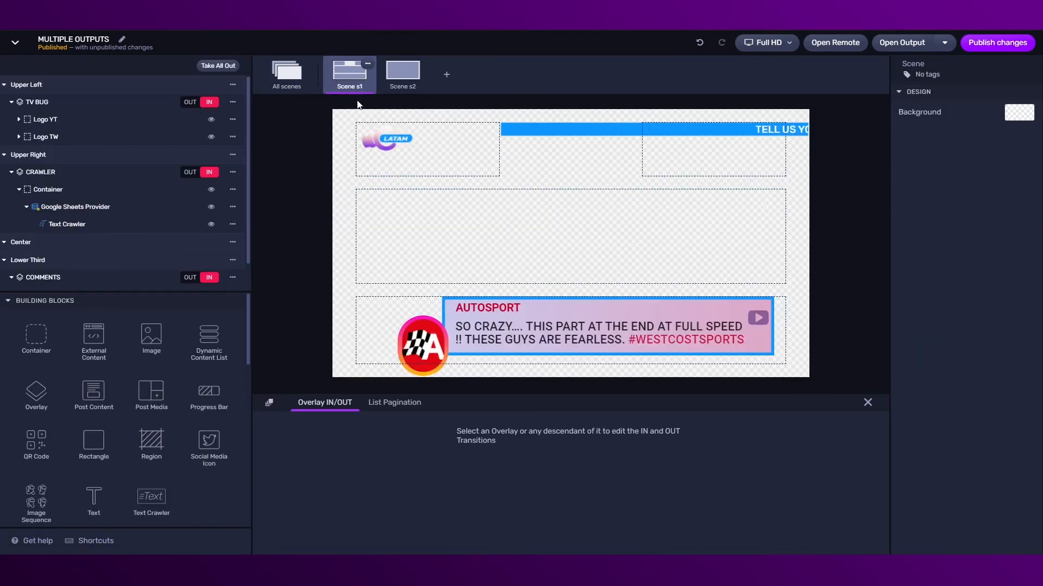
Tag Logo YT with youtube and Logo TW with twitch
left_click(56, 119)
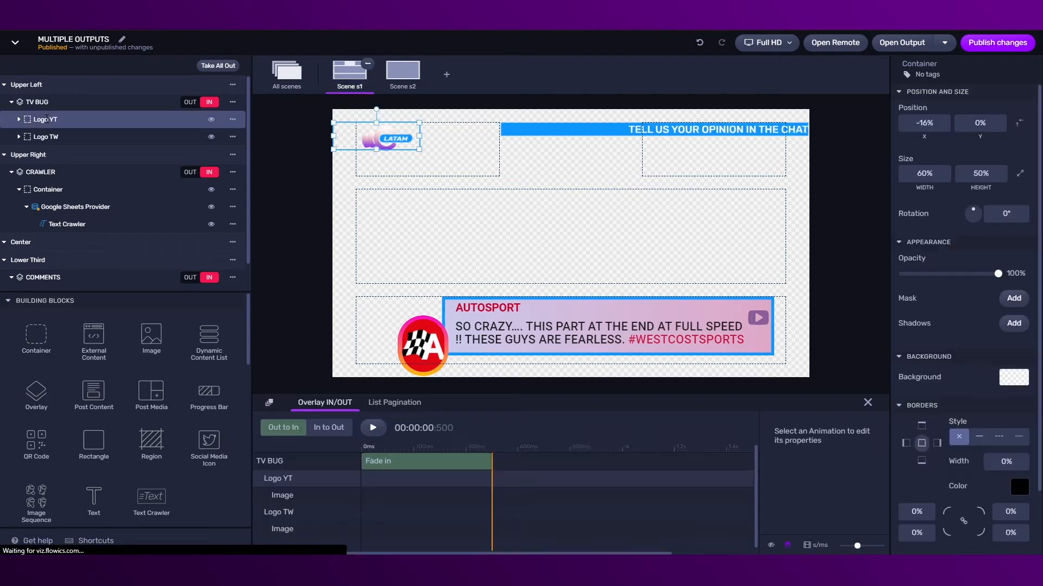
left_click(907, 78)
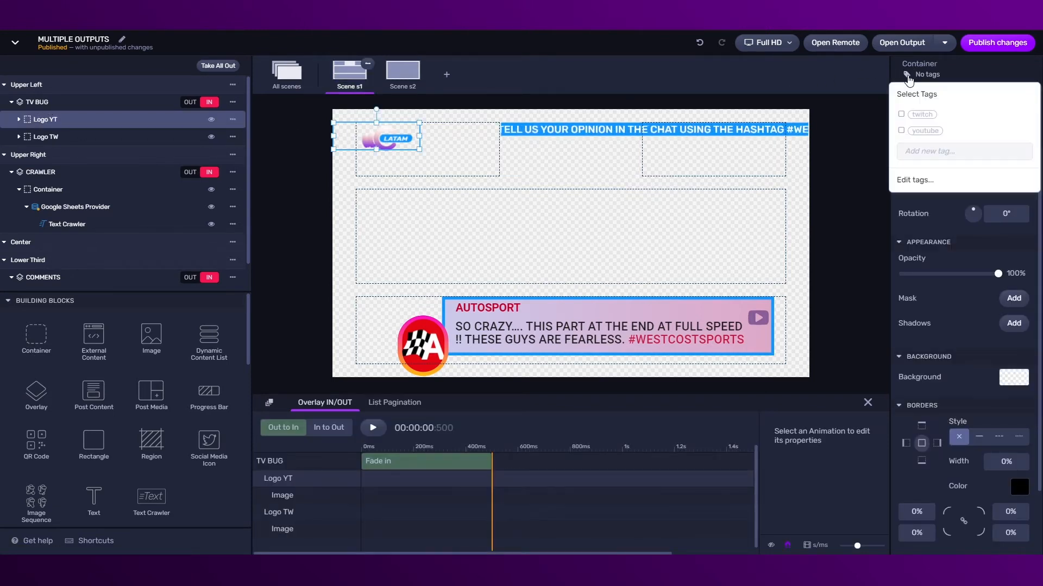
left_click(902, 133)
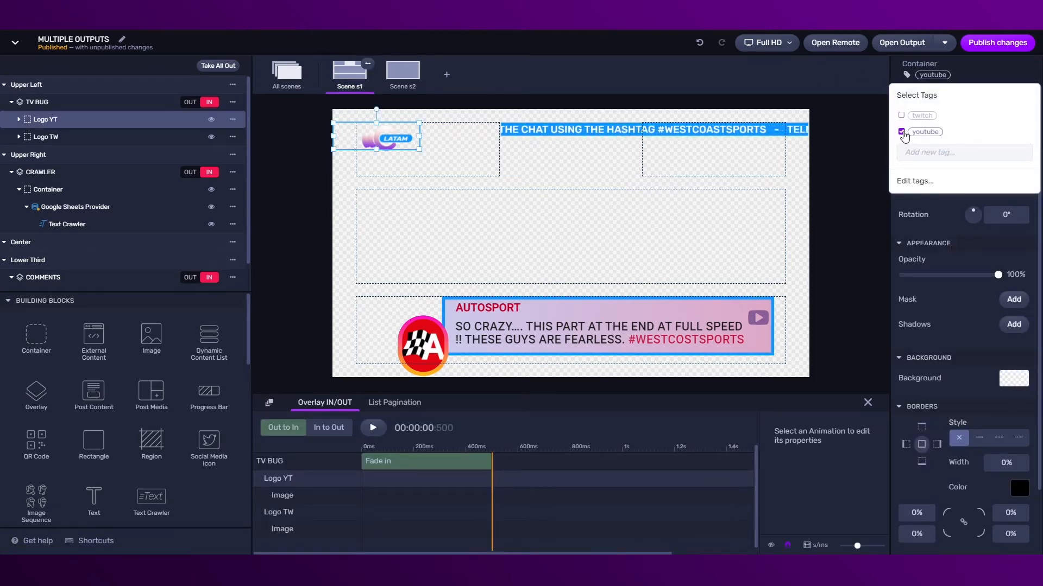
left_click(52, 136)
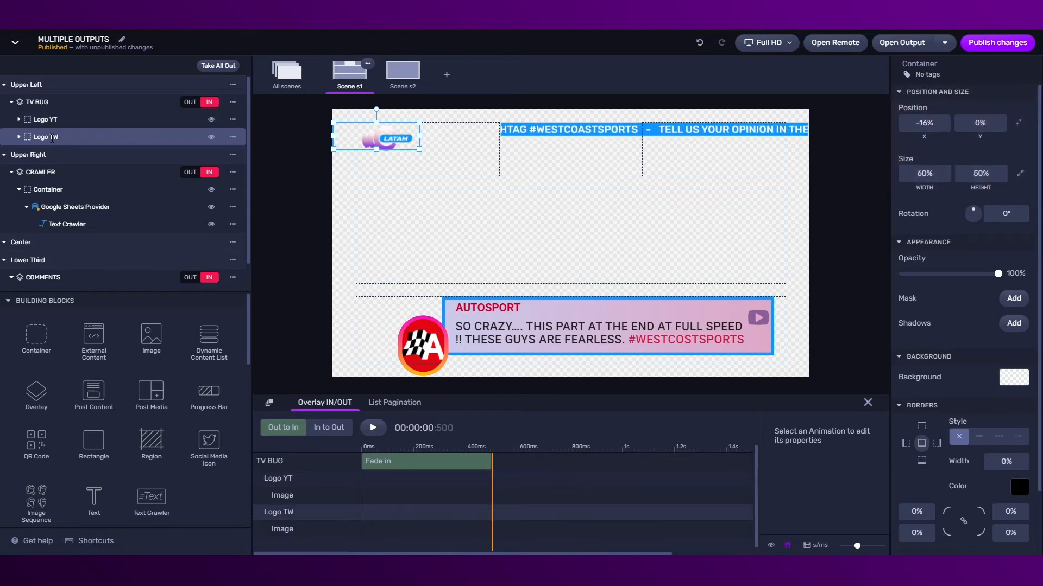
left_click(907, 75)
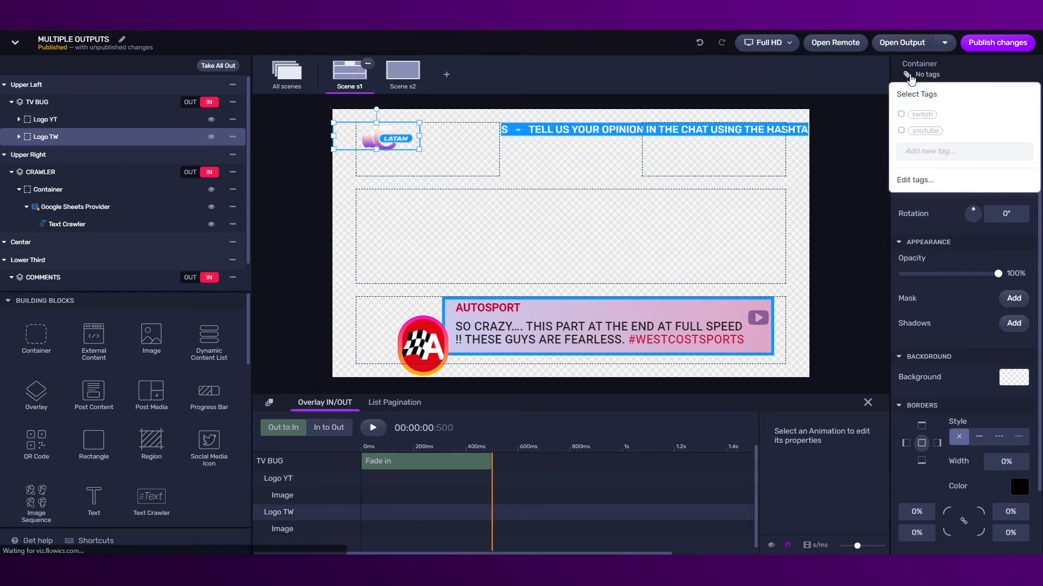
left_click(902, 116)
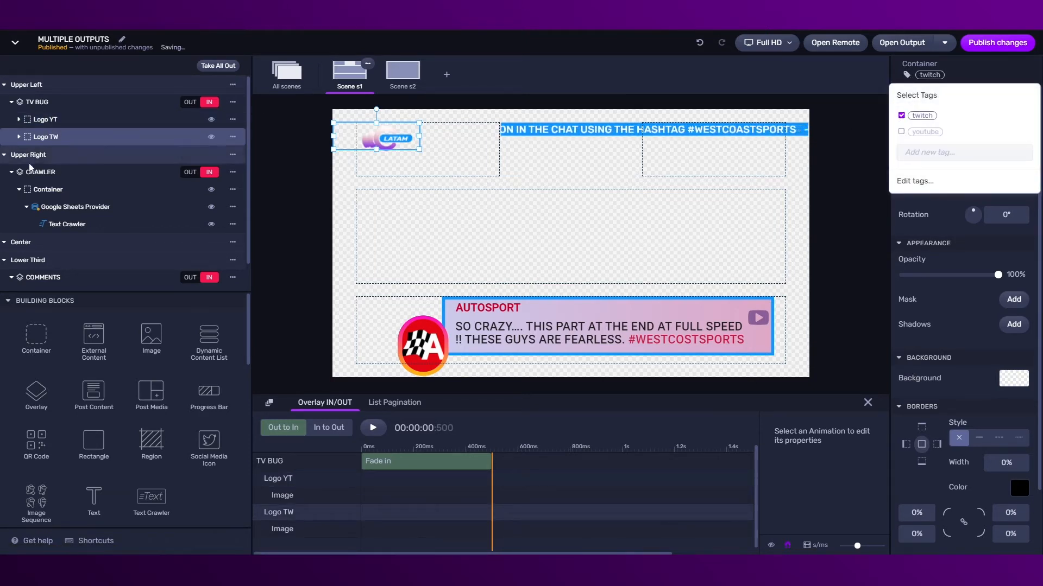
Tag the crawler container with both twitch and youtube
left_click(43, 189)
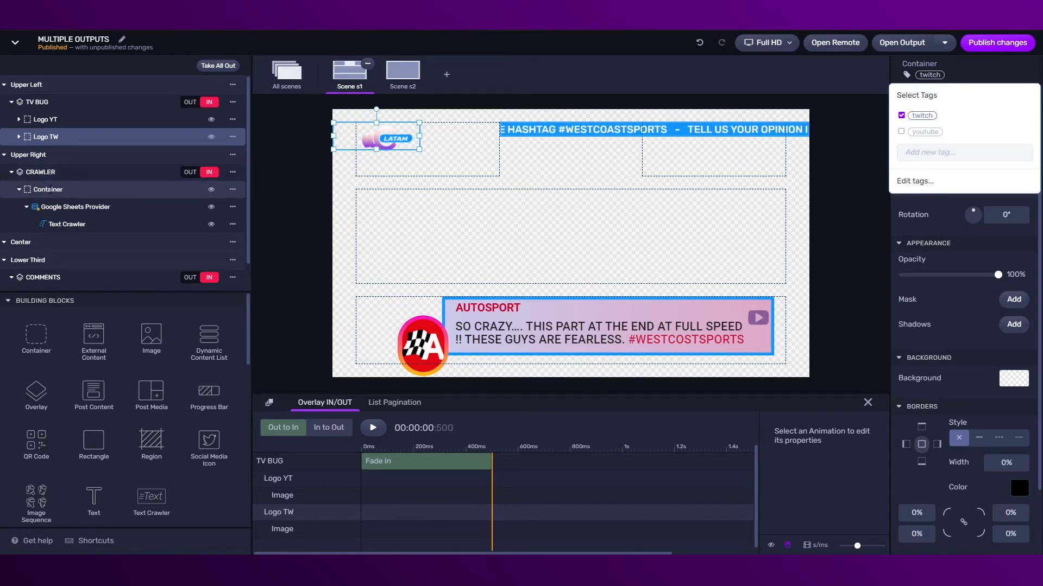
left_click(906, 74)
left_click(901, 115)
left_click(902, 132)
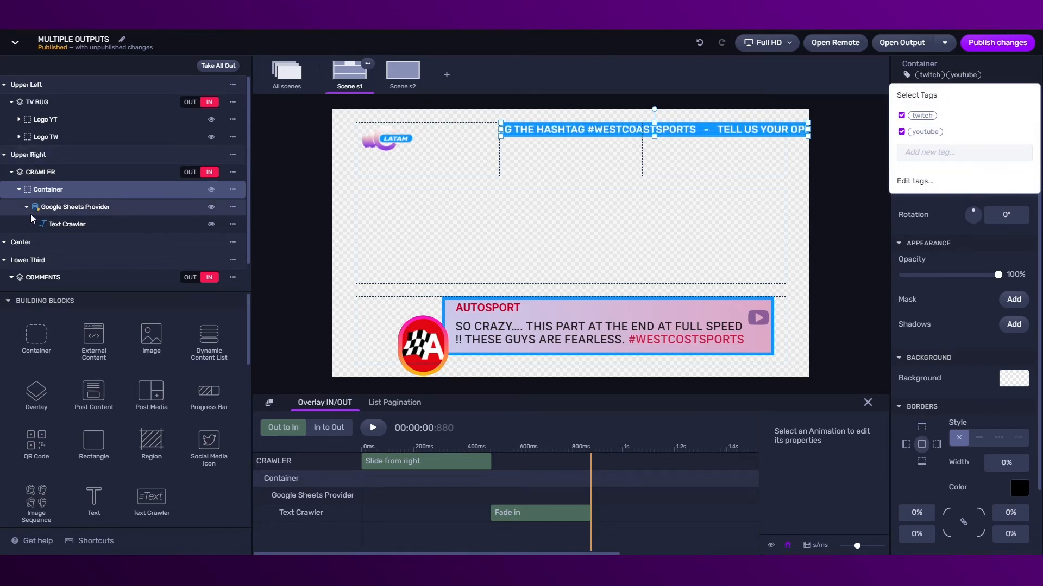
Tag the YOUTUBE comments container youtube and the TWITCH comments container twitch
scroll(39, 233, "down", 1)
left_click(38, 264)
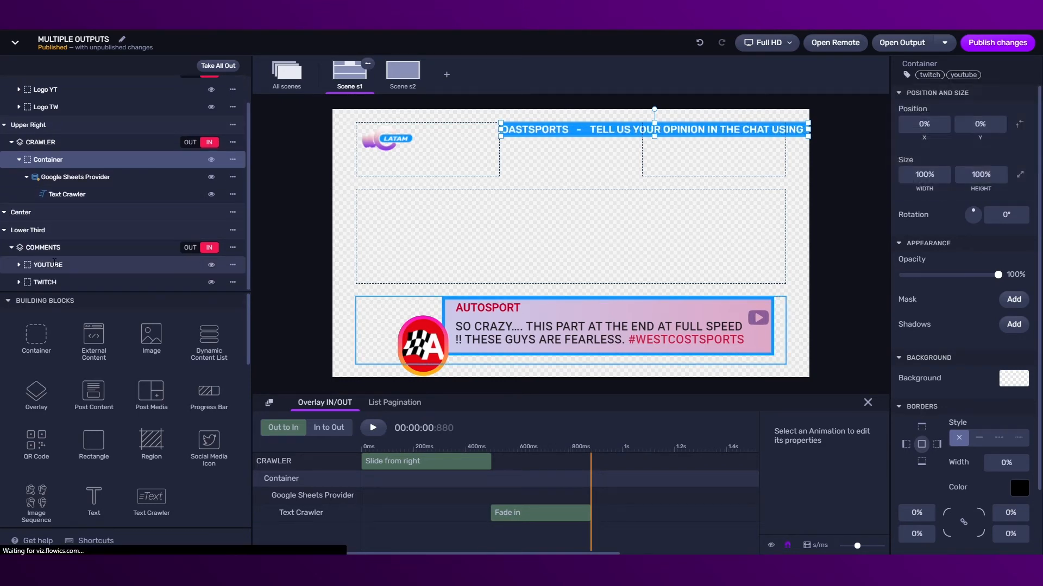
left_click(909, 82)
left_click(903, 132)
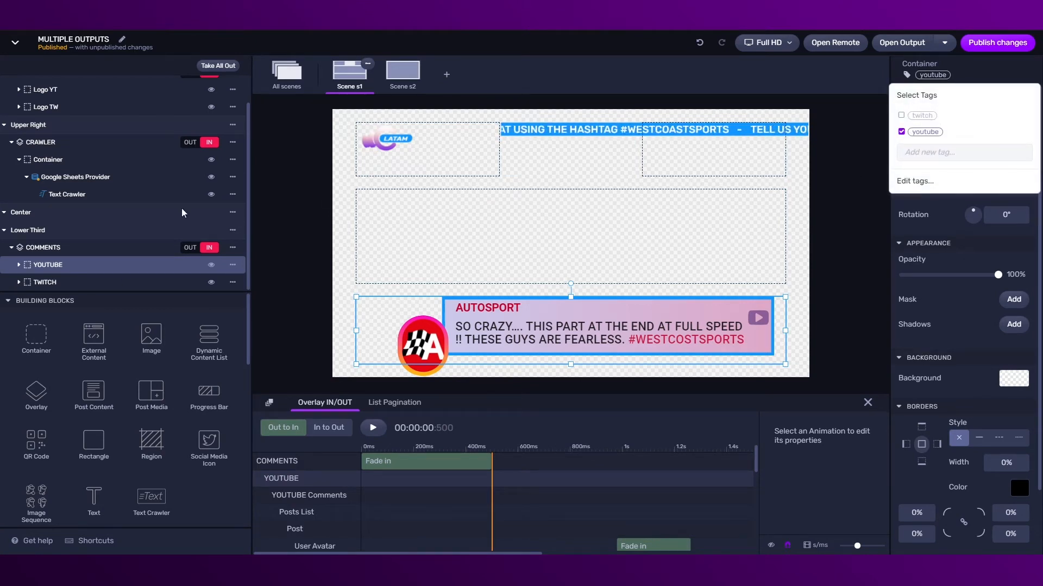
left_click(19, 283)
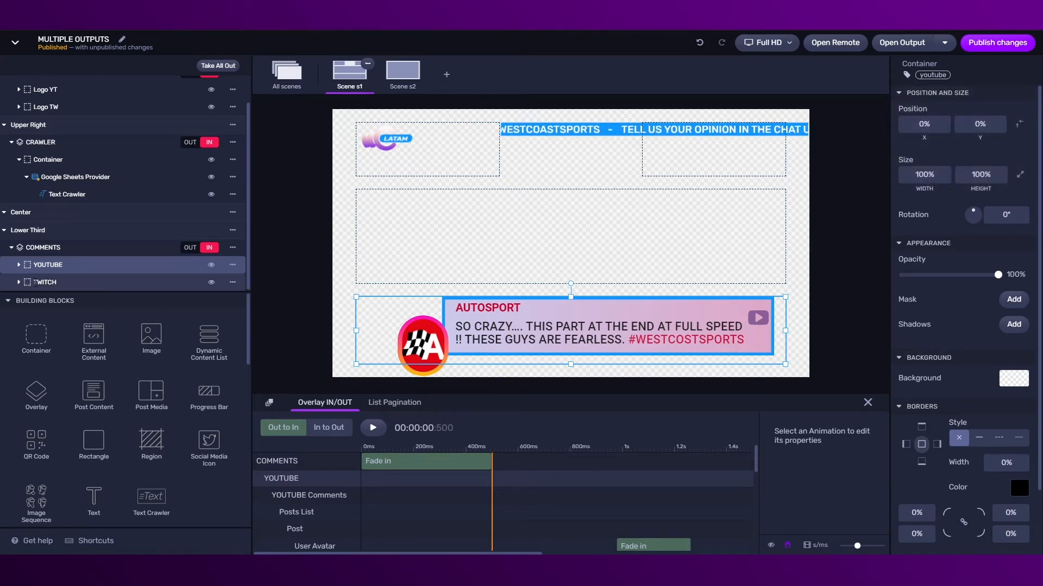
left_click(34, 283)
left_click(907, 76)
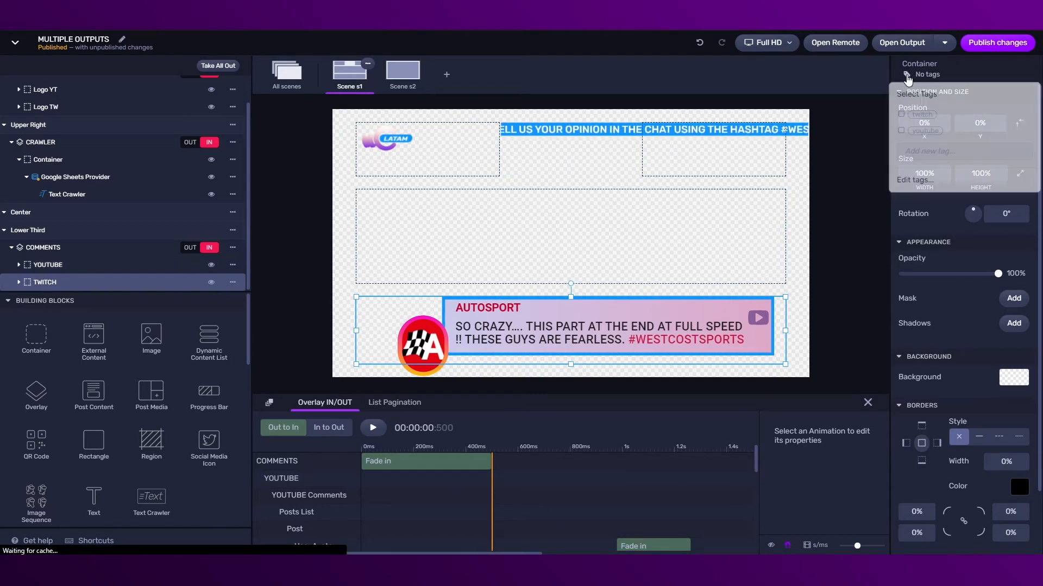
left_click(902, 115)
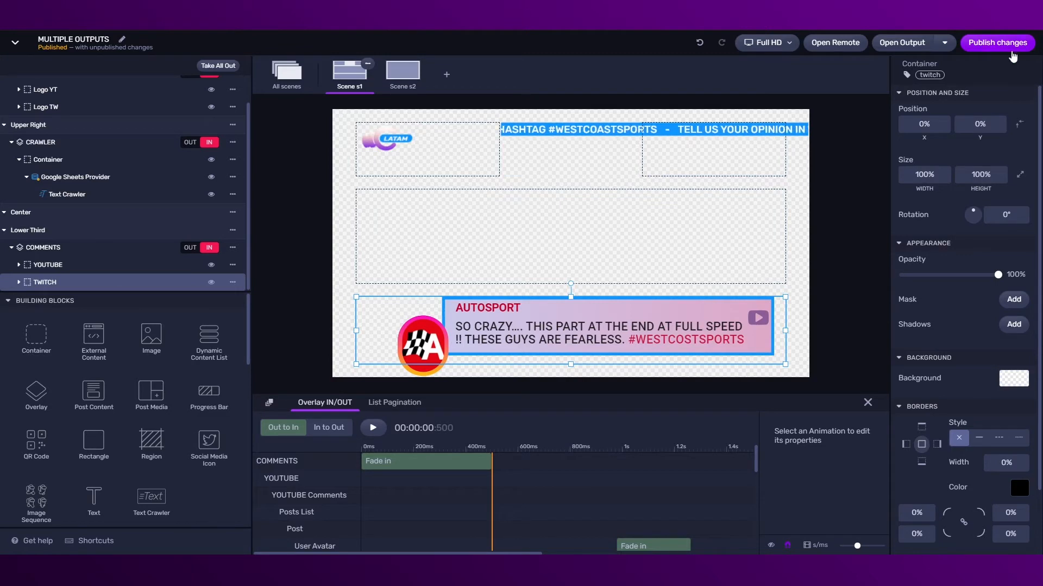
Publish the tagged changes to the graphics package
left_click(986, 43)
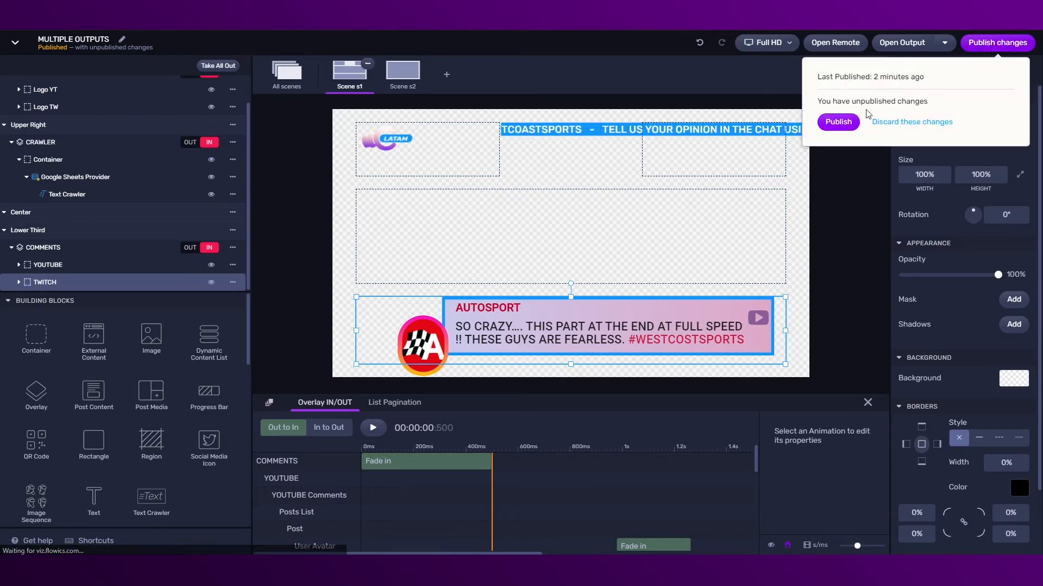
left_click(838, 121)
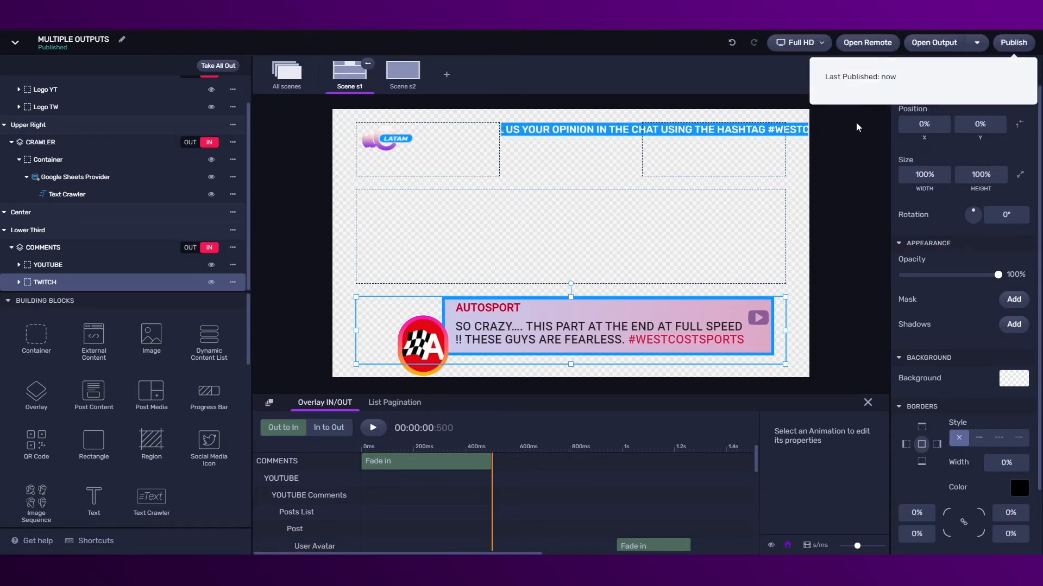
left_click(978, 42)
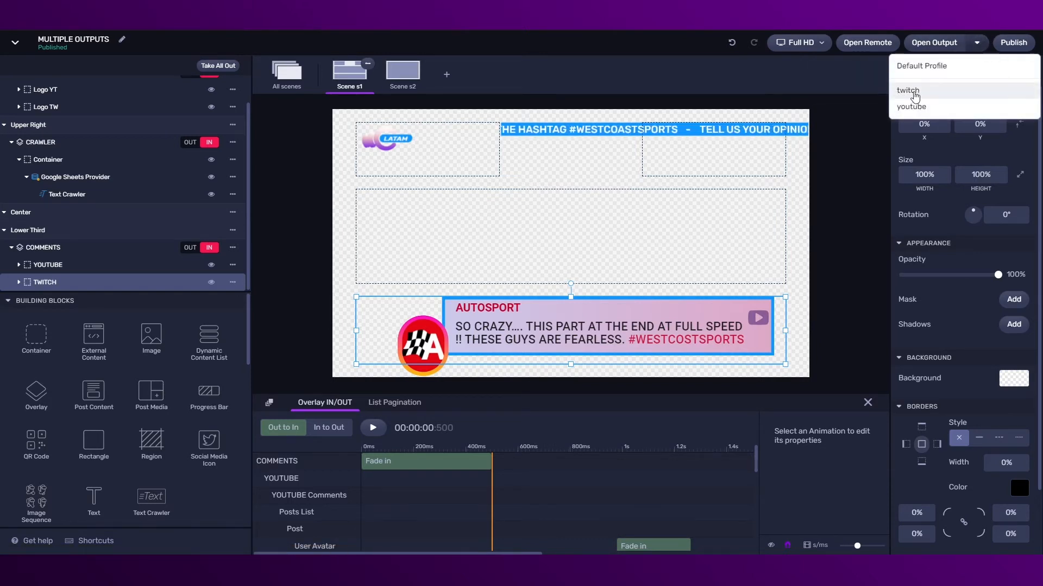
Reload the remote control with the new version, enable Live, and close the remote
left_click(866, 49)
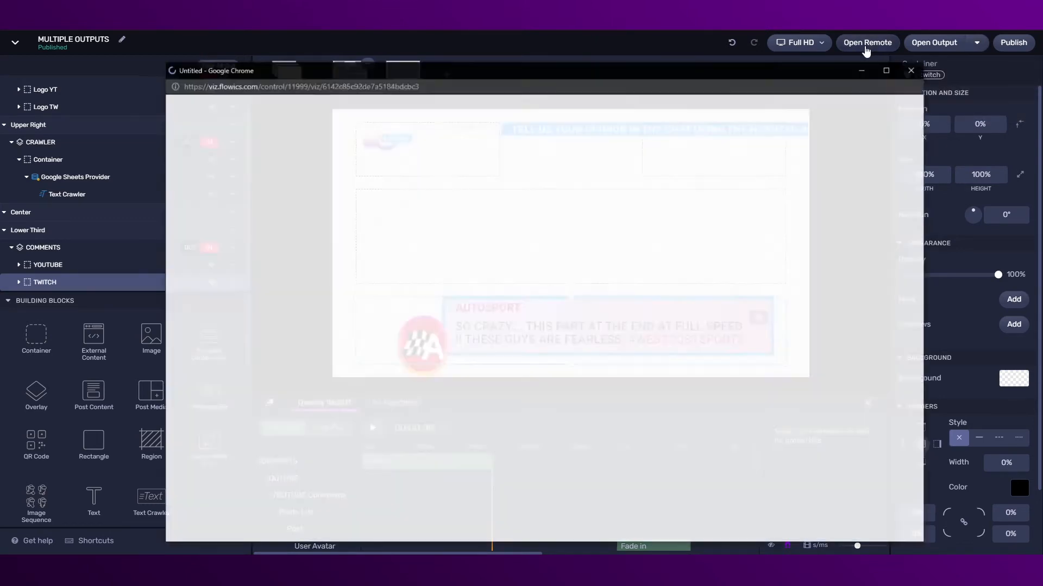
left_click(785, 112)
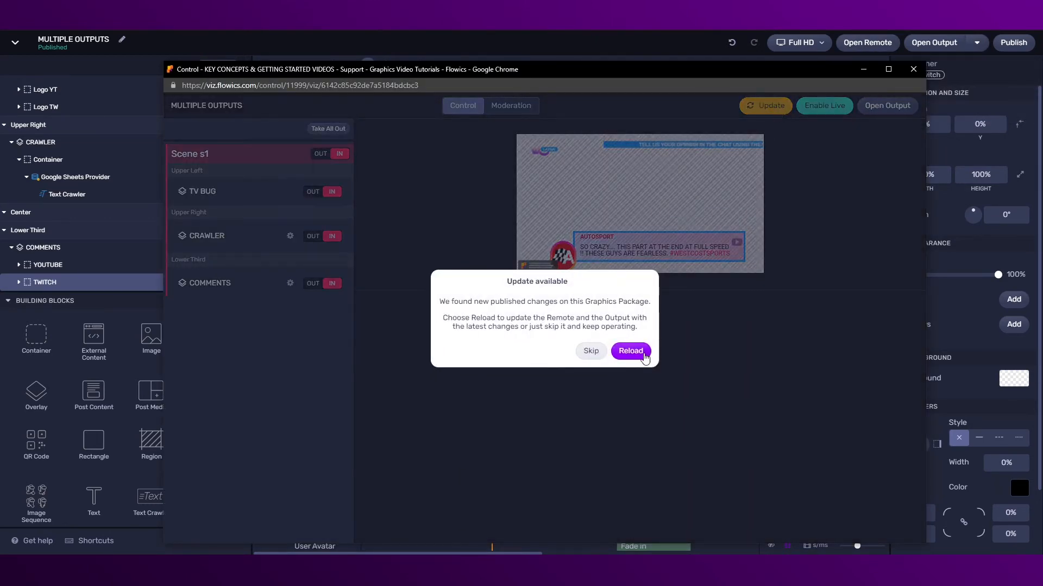
left_click(632, 353)
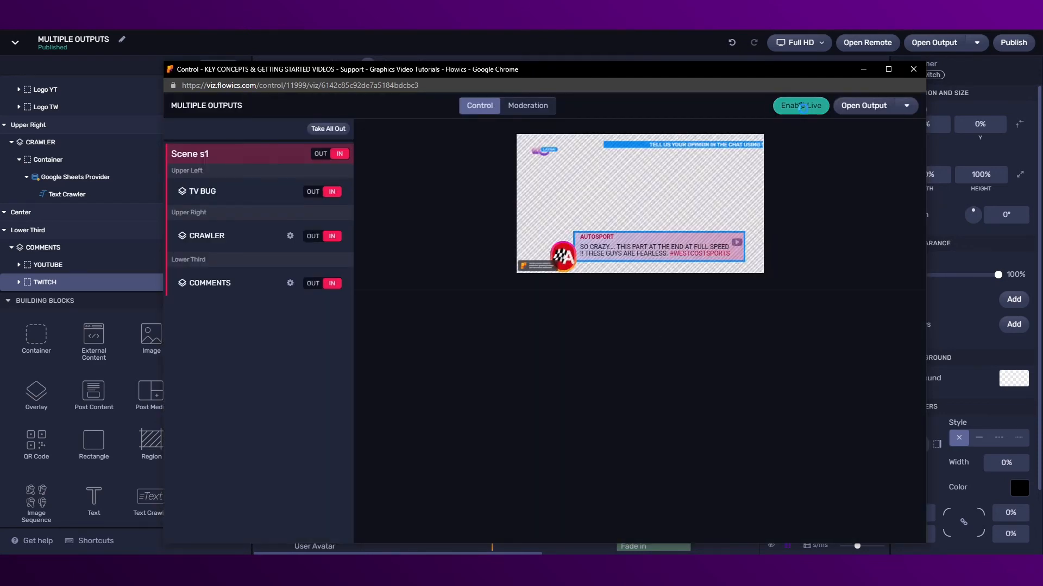
left_click(802, 107)
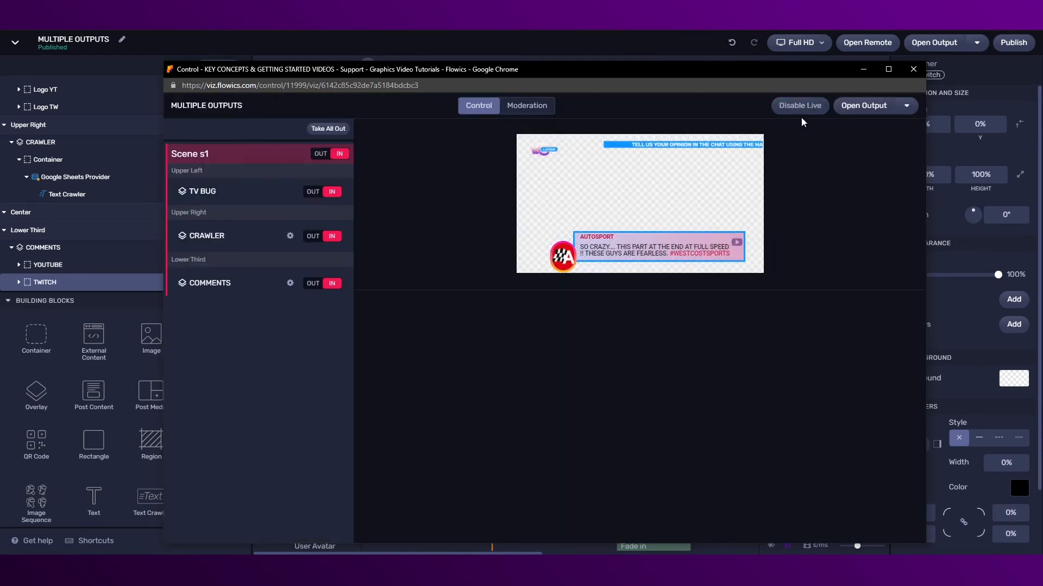
left_click(914, 69)
left_click(976, 42)
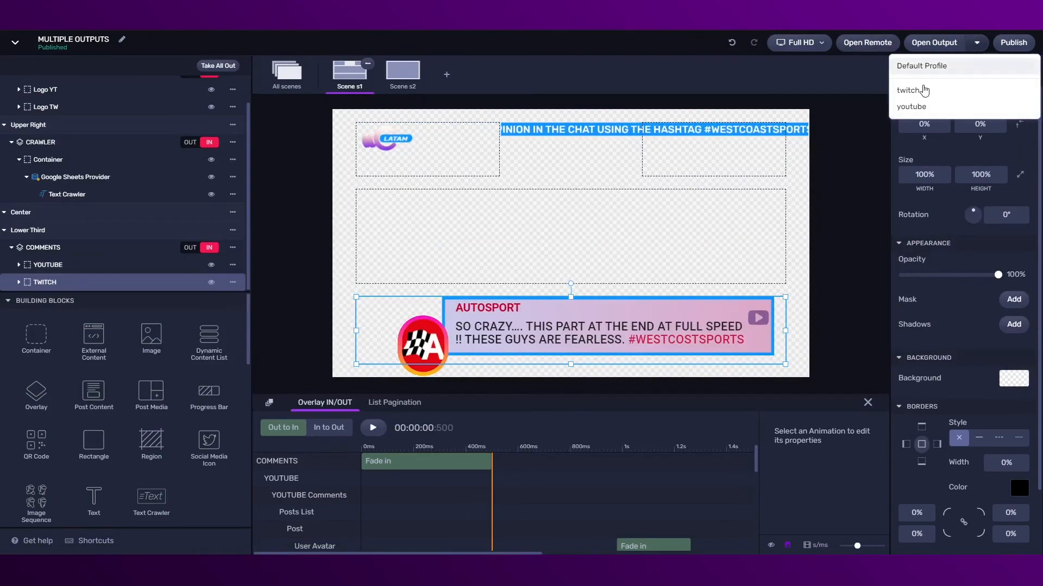
Preview the Twitch (USA logo) and YouTube (LATAM logo) outputs, then set TV BUG to IN
left_click(930, 89)
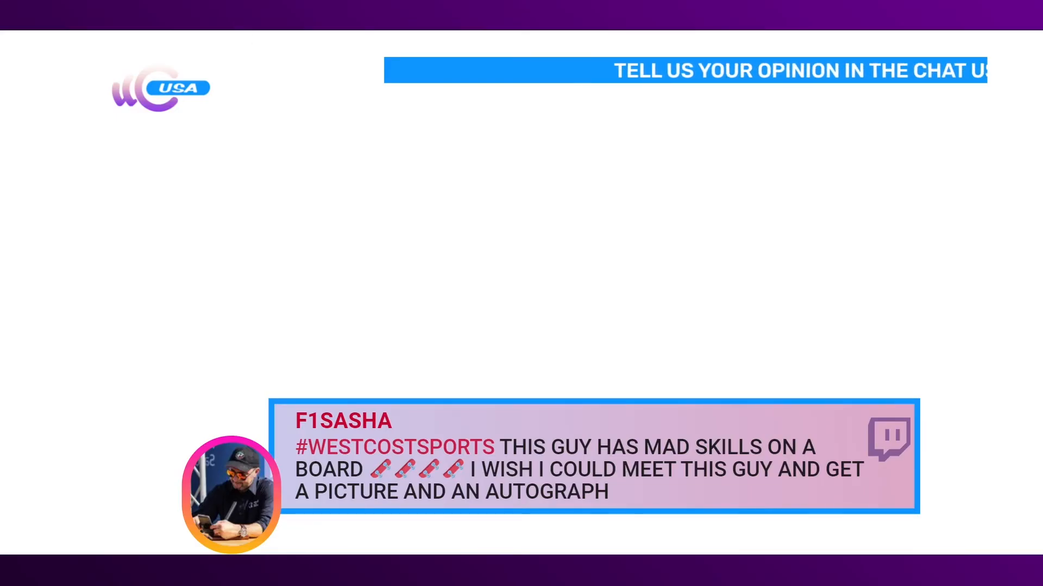
key("ctrl+w")
left_click(977, 43)
left_click(915, 109)
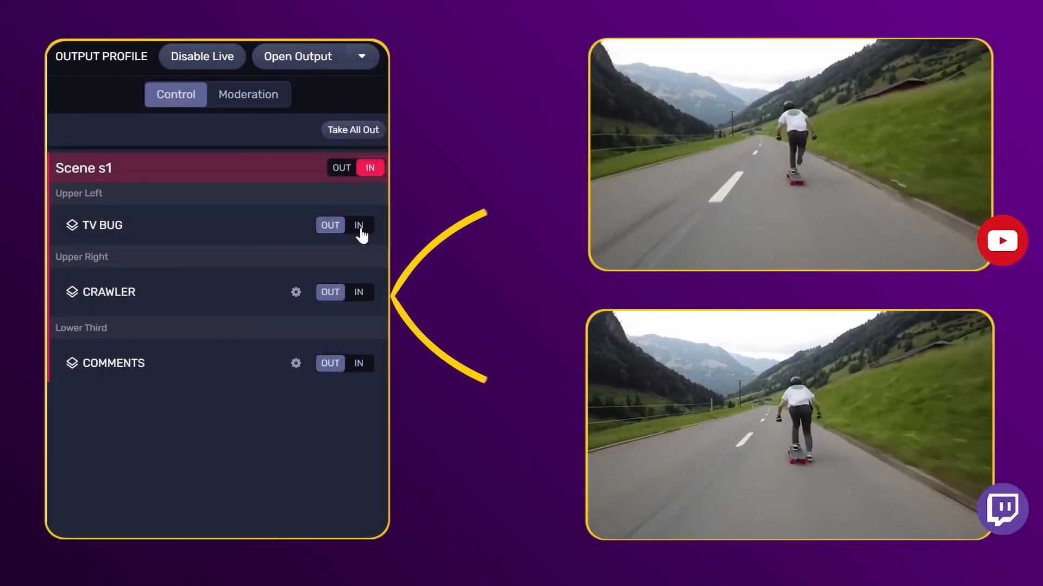
left_click(358, 225)
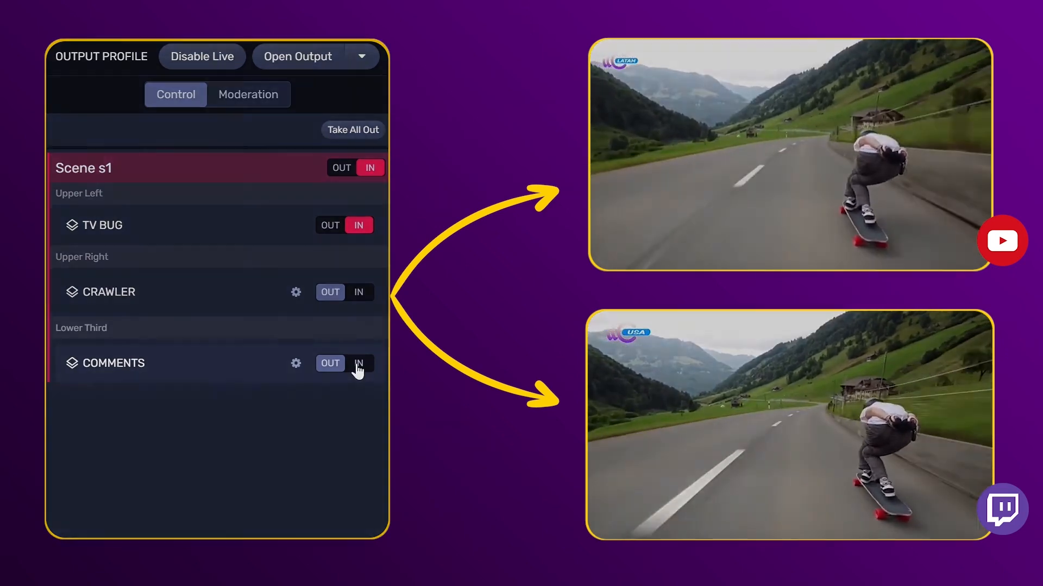
Set COMMENTS and CRAWLER to IN, then open the COMMENTS cycling settings
left_click(357, 365)
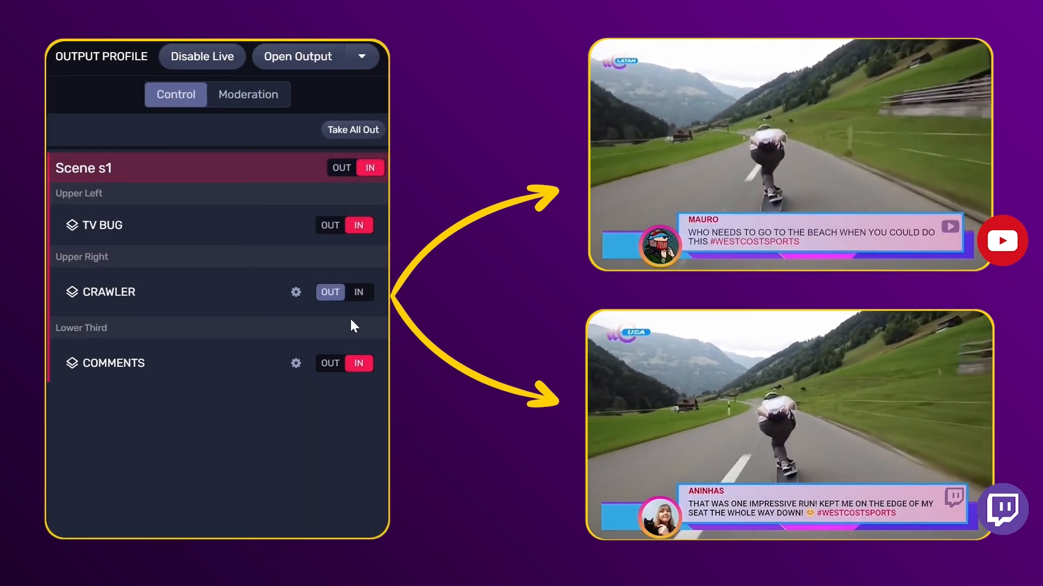
left_click(358, 298)
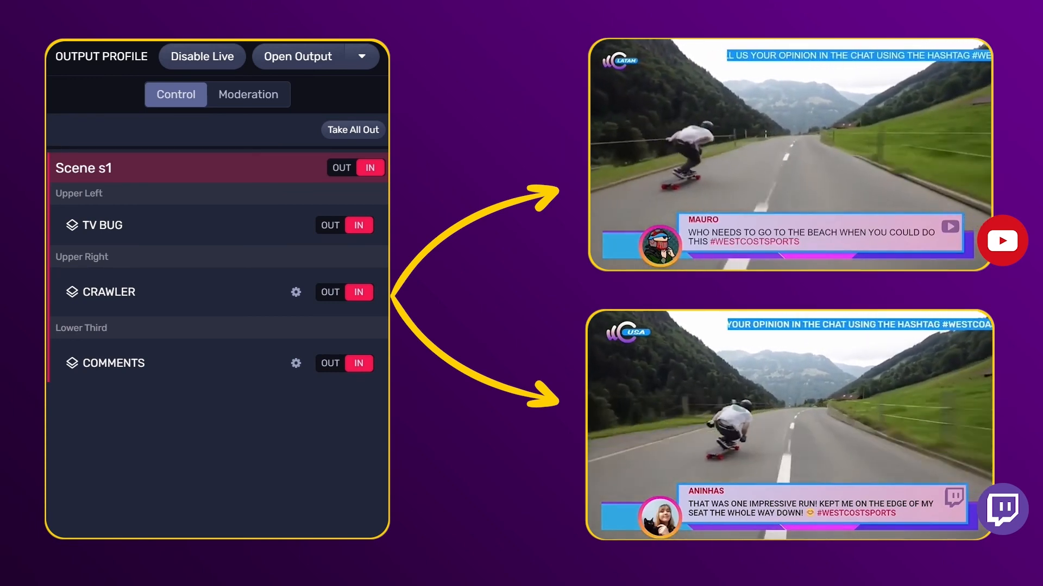
left_click(295, 364)
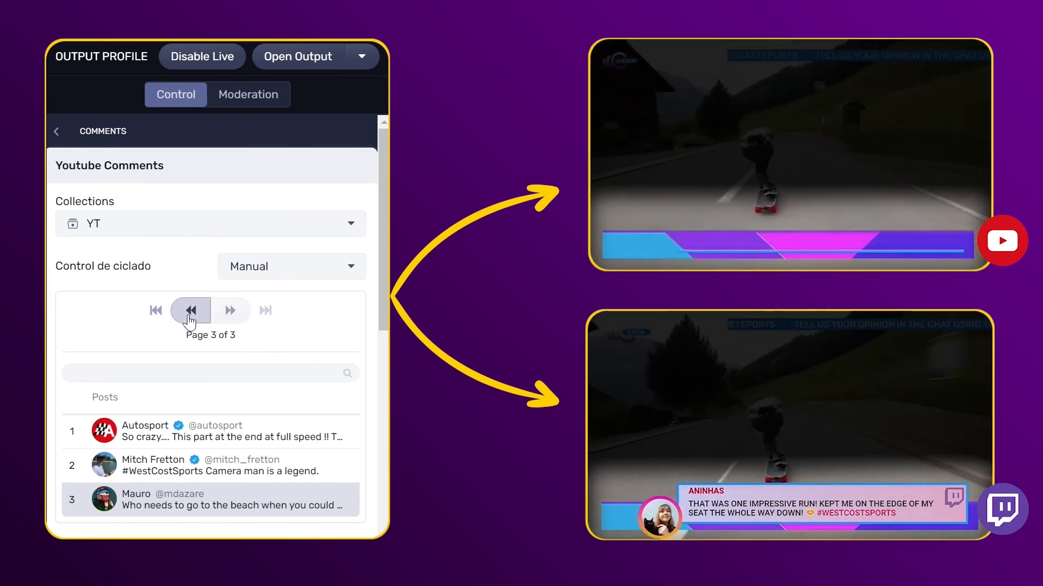
Page Twitch Comments and Youtube Comments back to Page 1, then return to Scene s1's controls
left_click(189, 311)
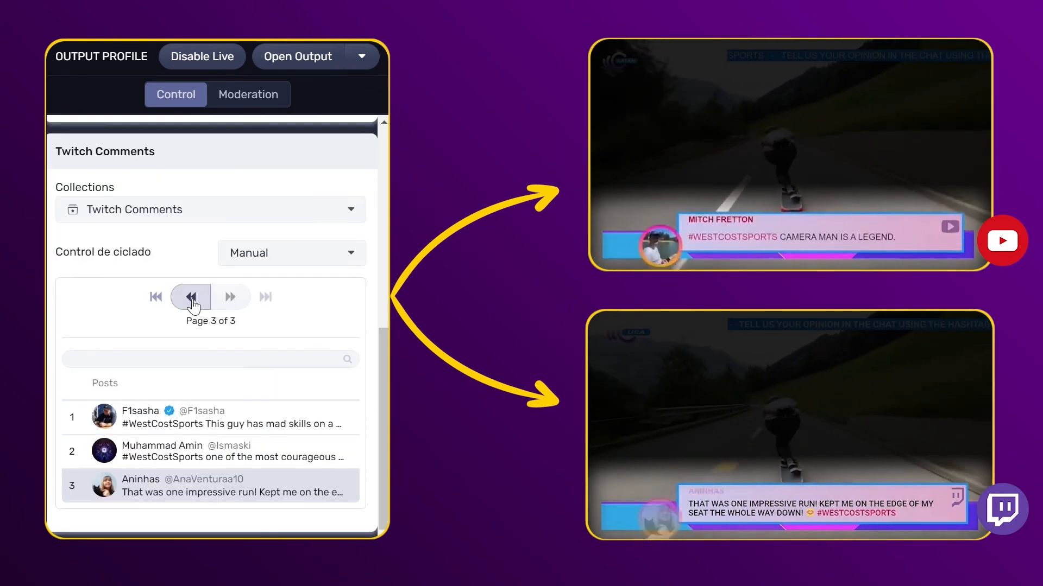
left_click(192, 298)
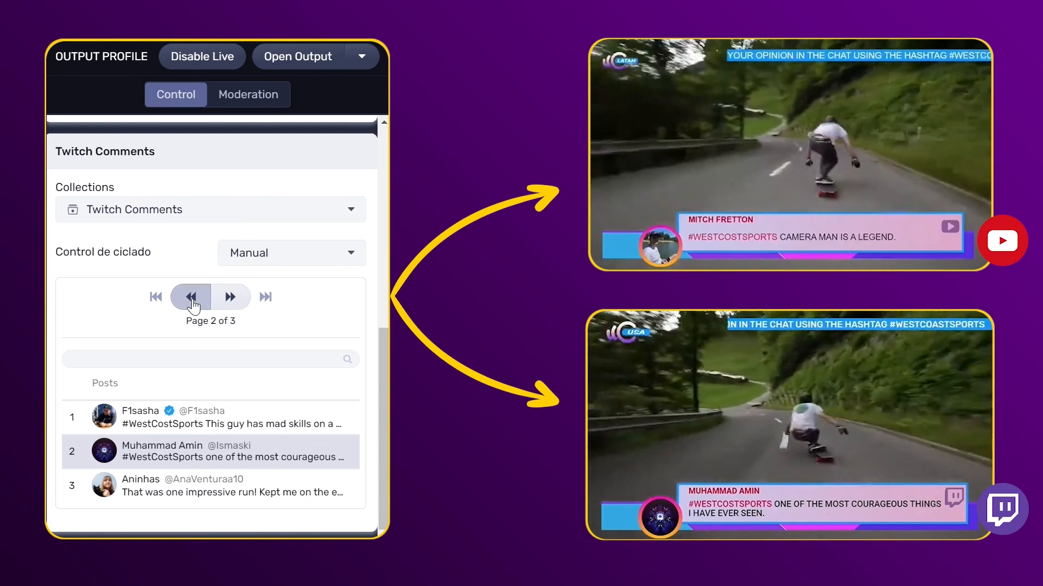
left_click(191, 297)
scroll(193, 307, "up", 6)
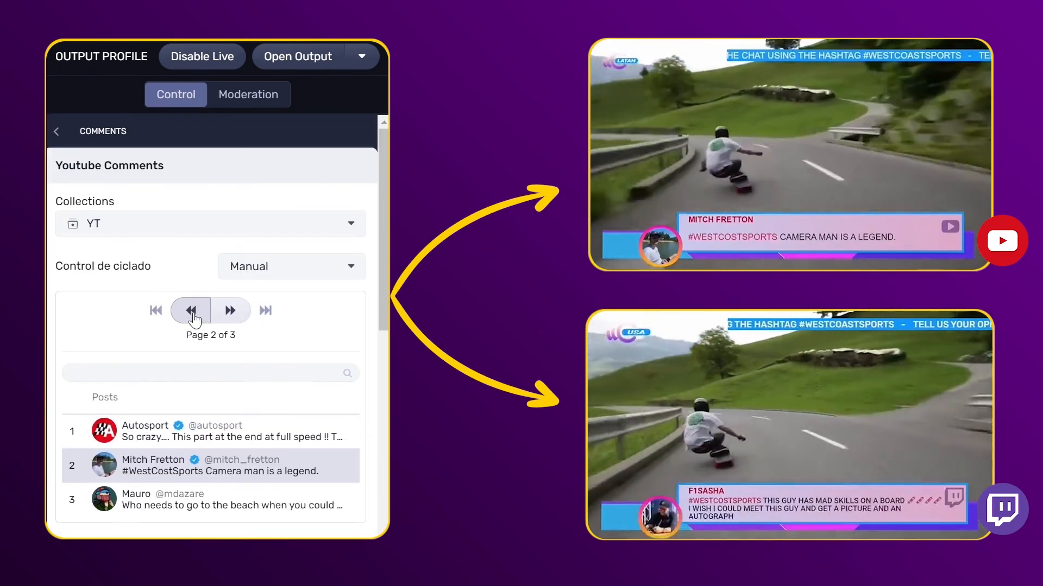
left_click(191, 314)
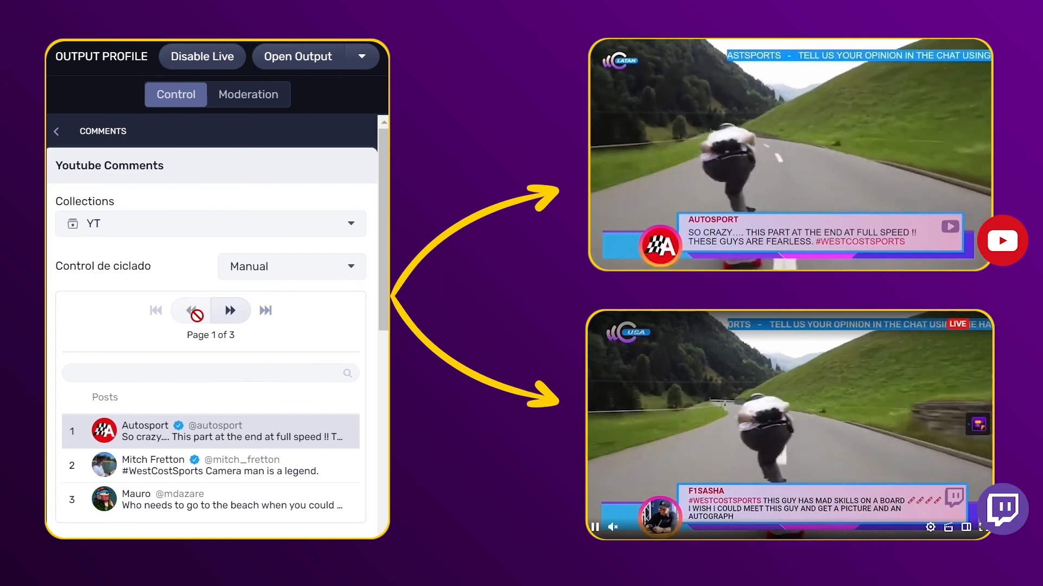
left_click(57, 132)
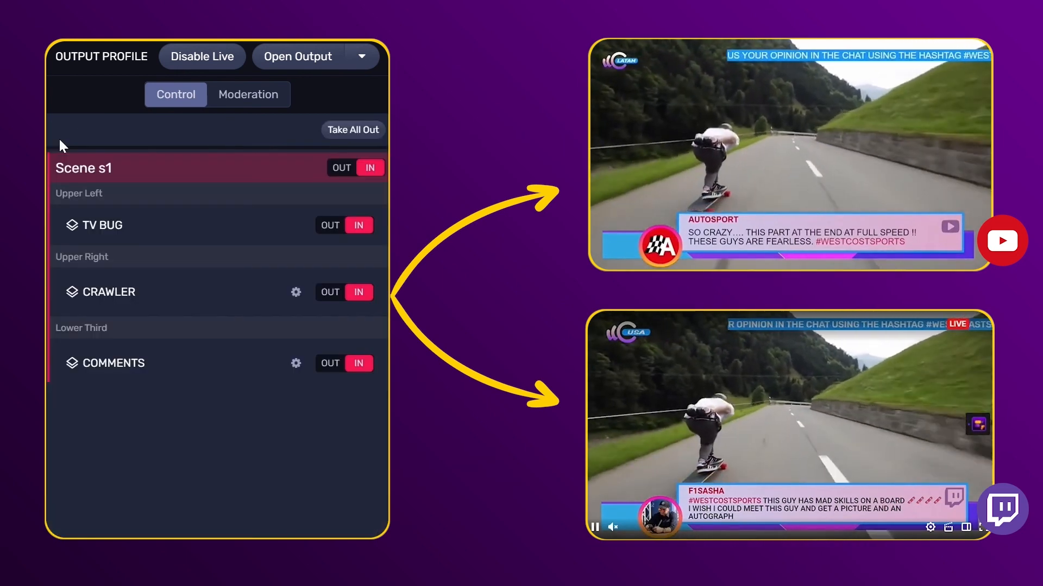